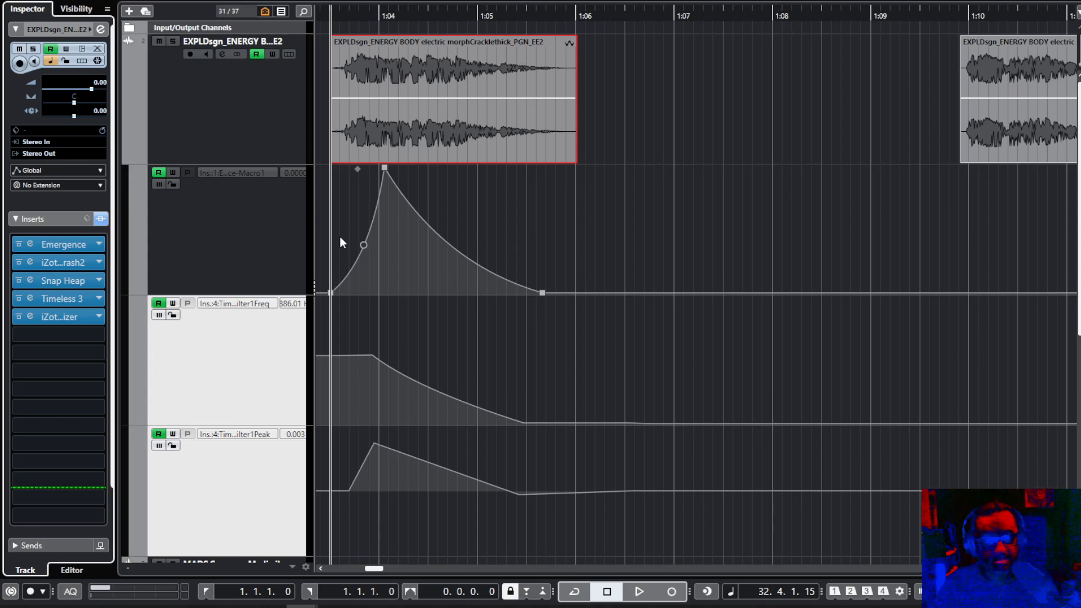
Select the electric morphCracklethick track and play its clip repeatedly with all insert effects active.
{"action": "left_click", "coordinate": [345, 147]}
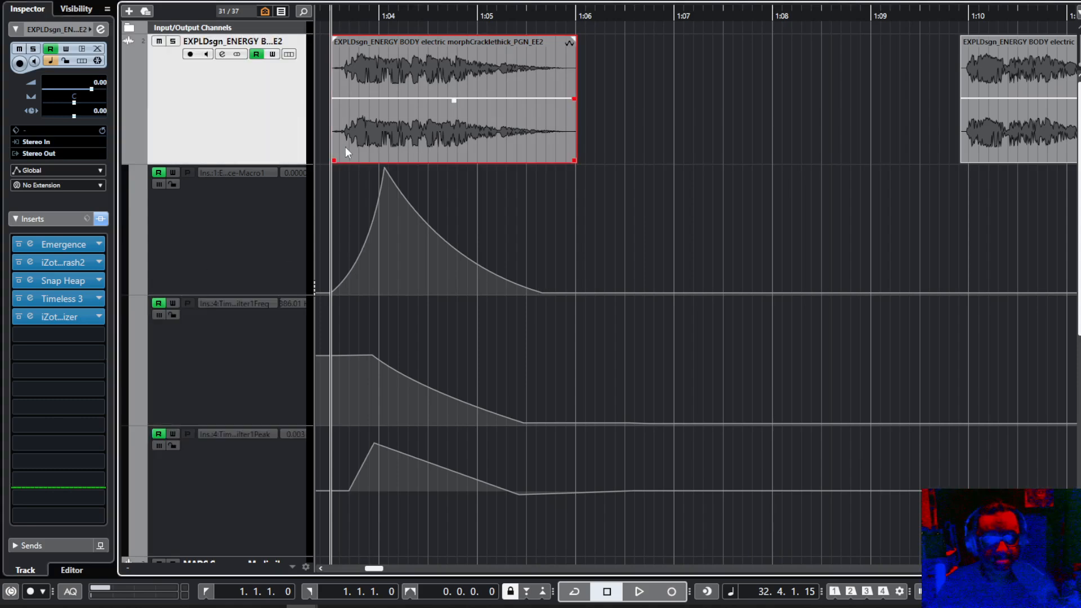
{"action": "key", "text": "space"}
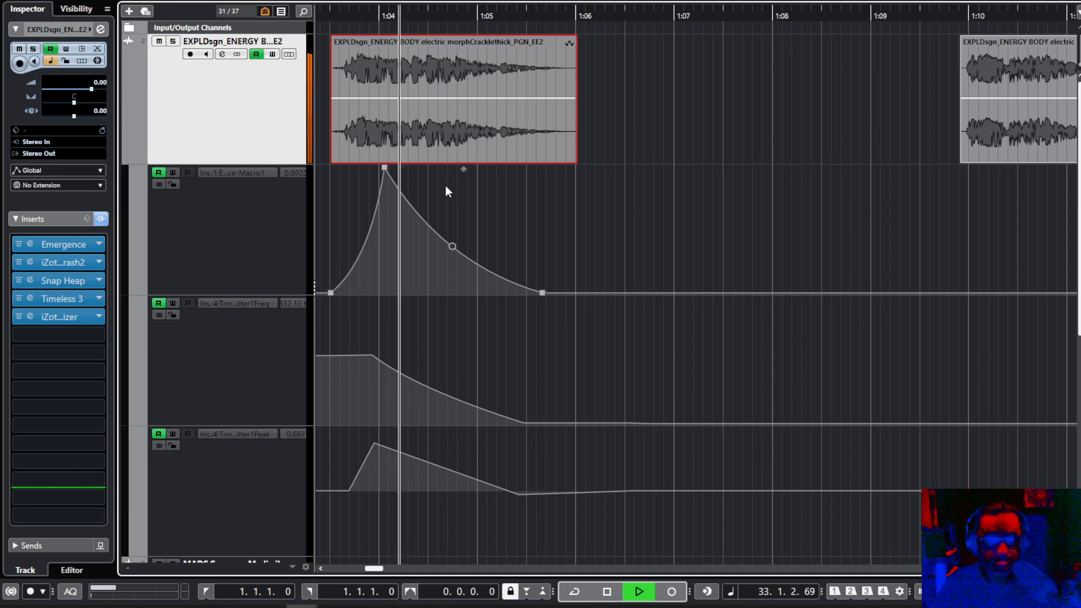
{"action": "key", "text": "space"}
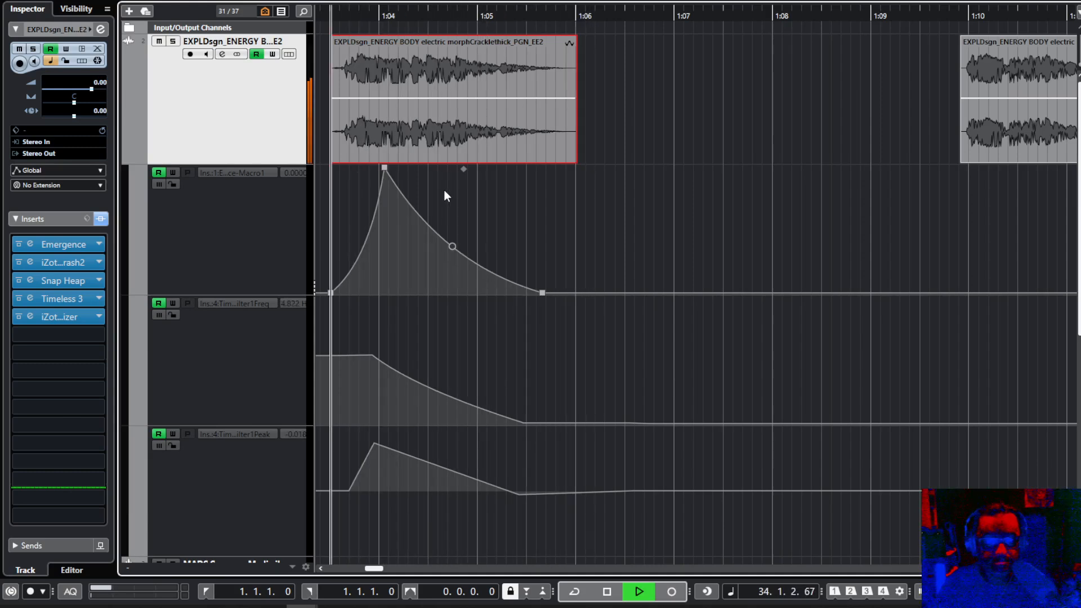
{"action": "key", "text": "space"}
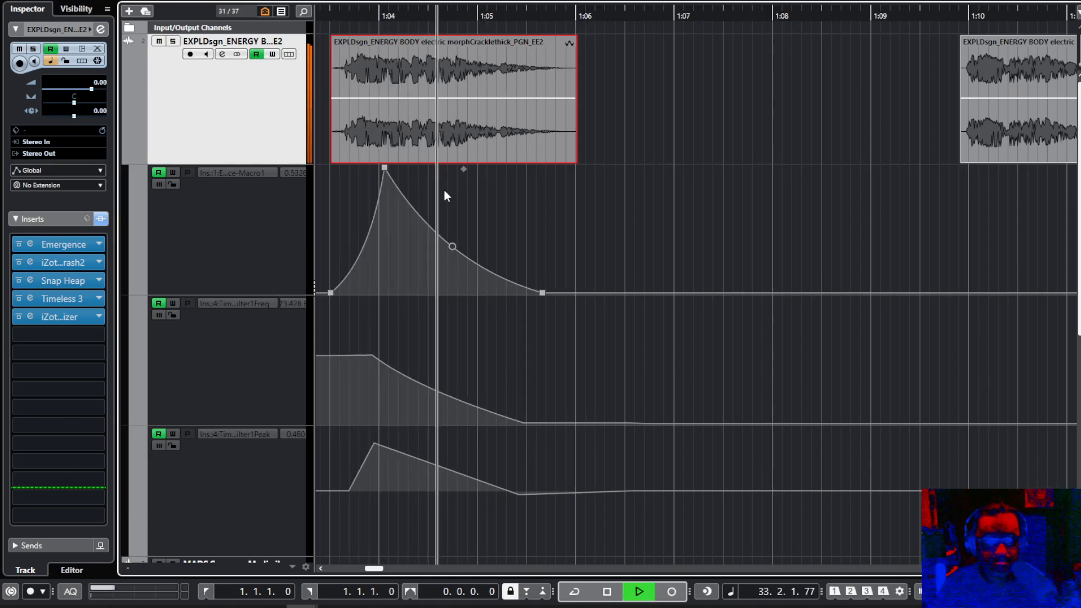
{"action": "key", "text": "space"}
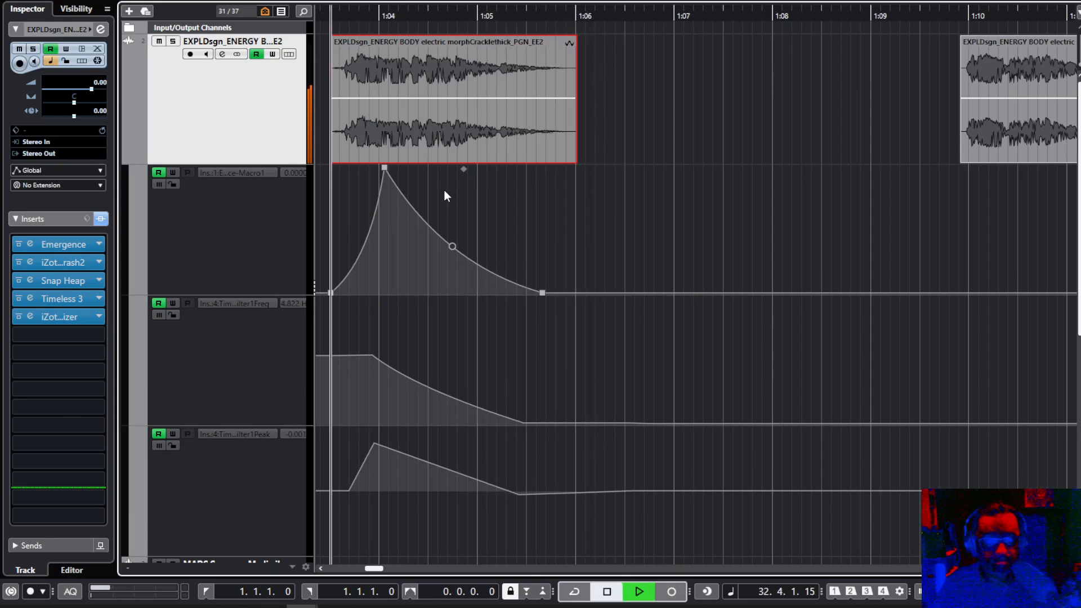
Bypass all inserts on the track and play the unprocessed clip.
{"action": "left_click", "coordinate": [101, 220]}
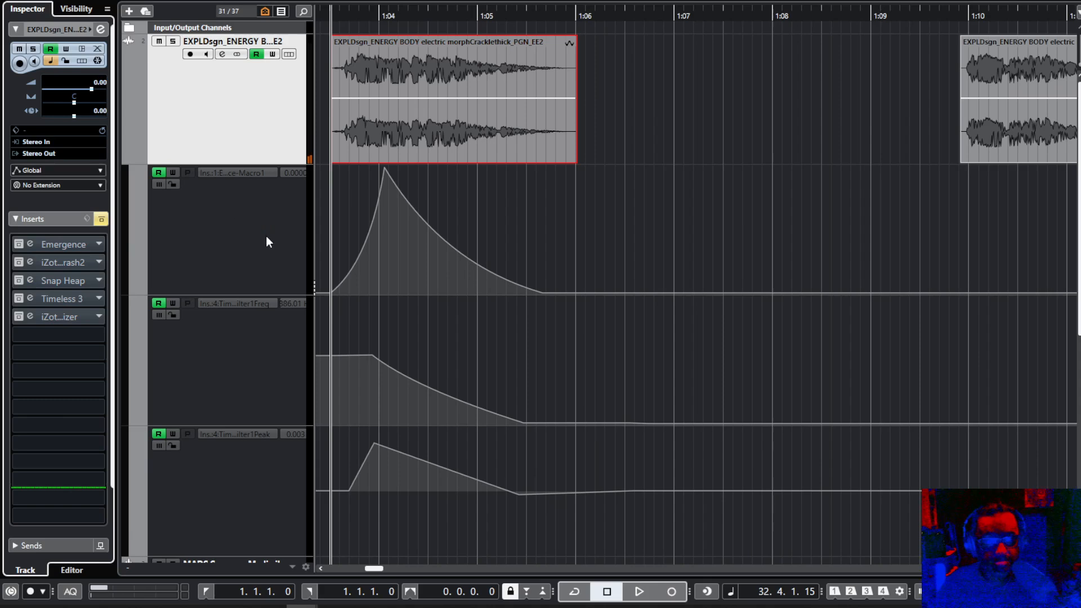
{"action": "key", "text": "space"}
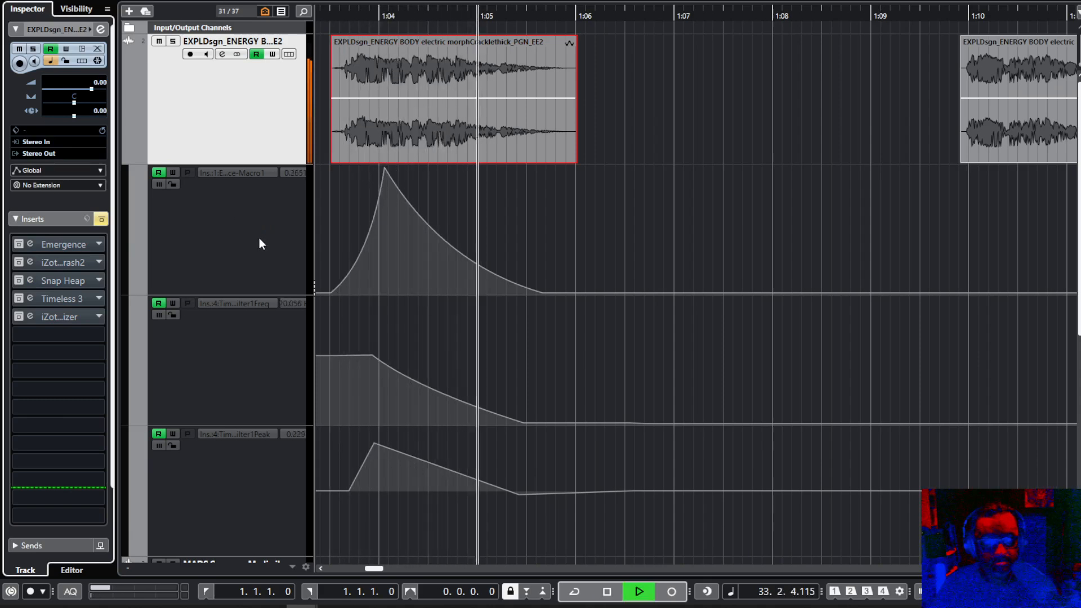
{"action": "key", "text": "space"}
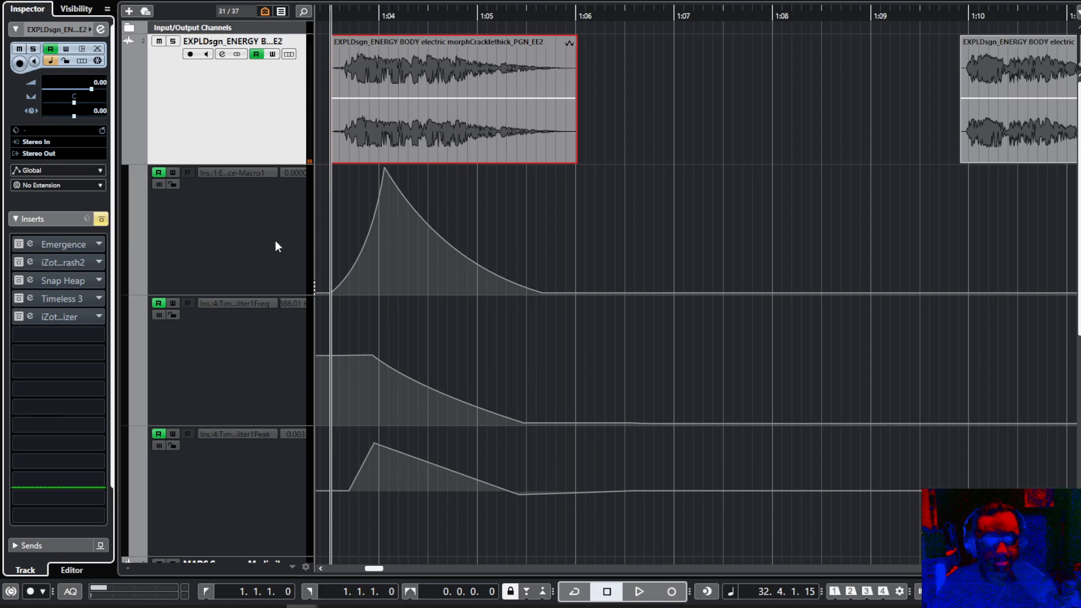
Activate and open the Emergence insert, sweep its Macro 1 upward, and return it to zero.
{"action": "left_click", "coordinate": [47, 246]}
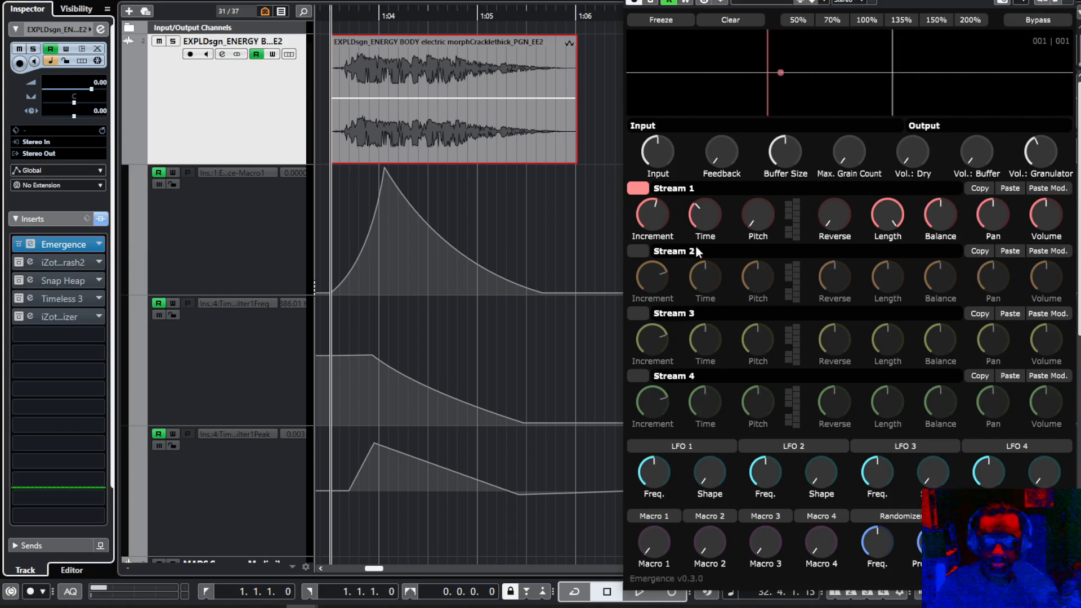
{"action": "mouse_move", "coordinate": [755, 237]}
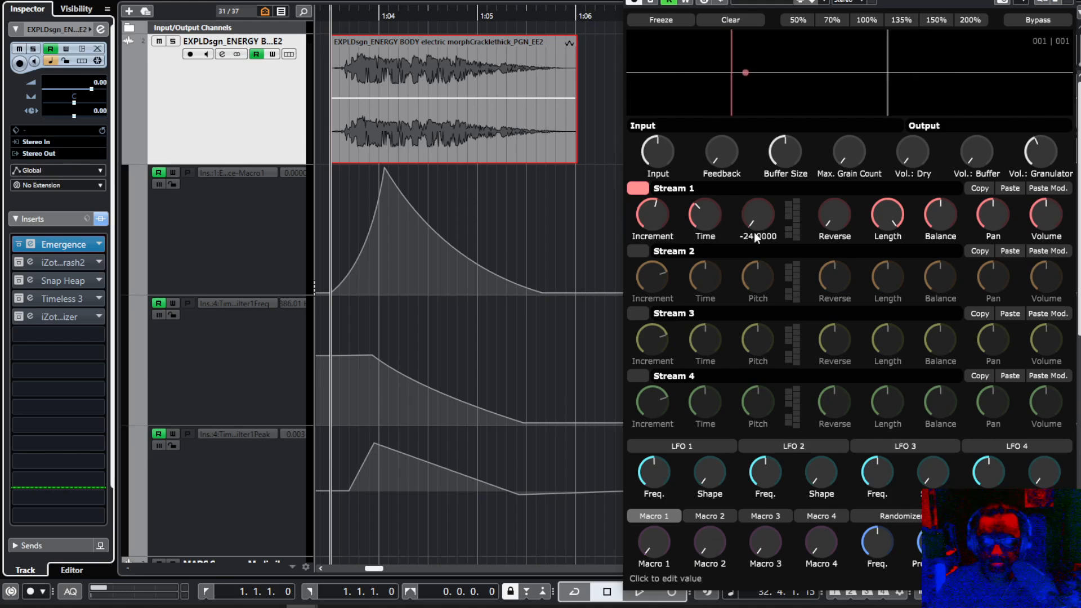
{"action": "left_click_drag", "start_coordinate": [656, 545], "coordinate": [659, 392]}
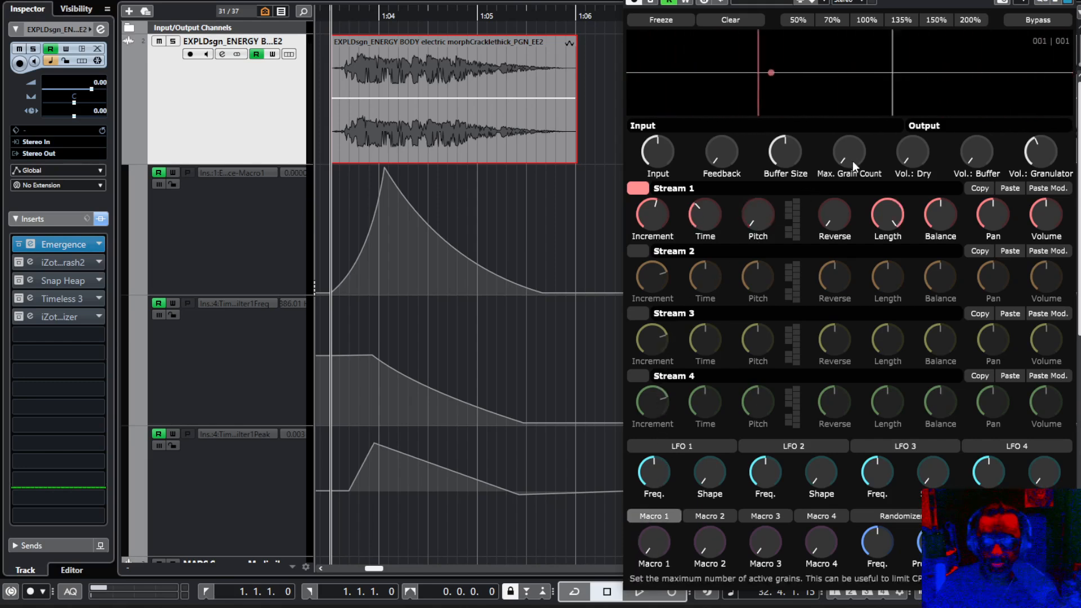
{"action": "mouse_move", "coordinate": [655, 541]}
{"action": "left_mouse_down"}
{"action": "mouse_move", "coordinate": [669, 379]}
{"action": "mouse_move", "coordinate": [650, 550]}
{"action": "left_mouse_up"}
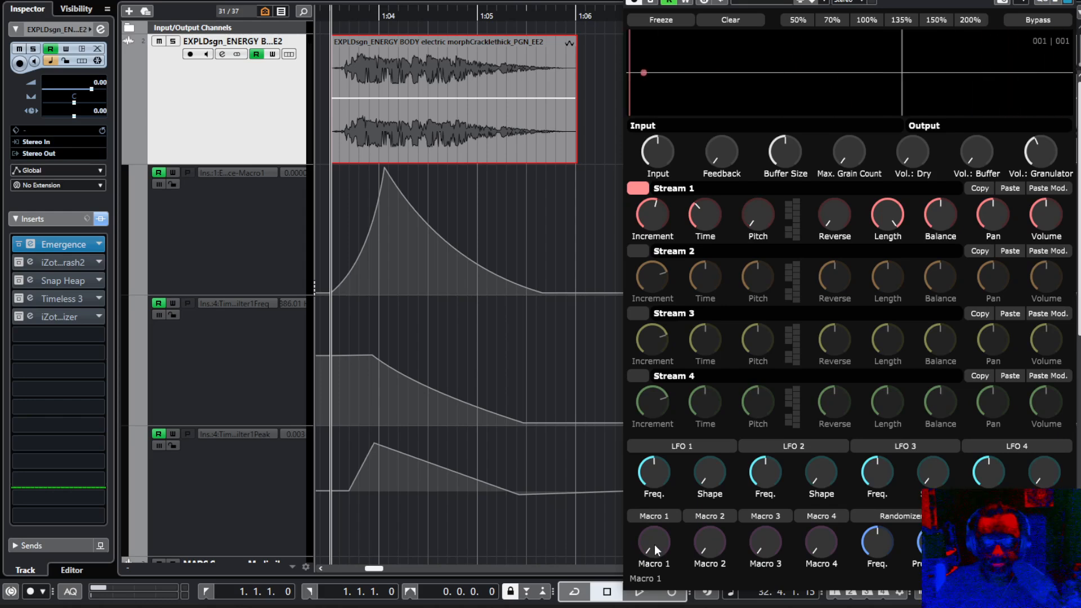
Activate the iZotope Trash 2 insert and play the clip repeatedly with Emergence's Macro 1 automation.
{"action": "left_click", "coordinate": [19, 263]}
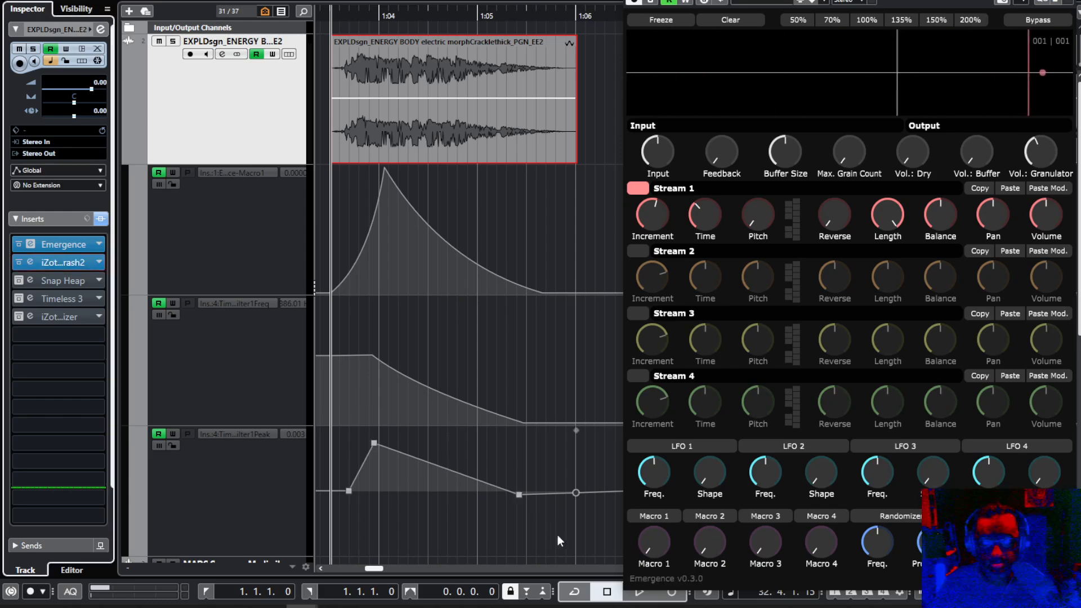
{"action": "key", "text": "space"}
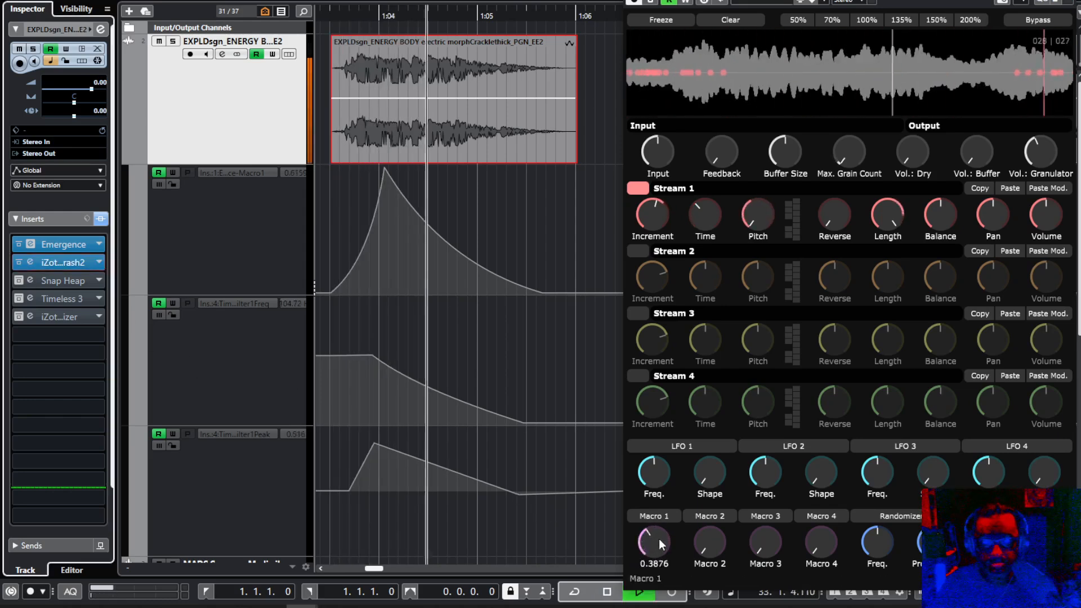
{"action": "key", "text": "space"}
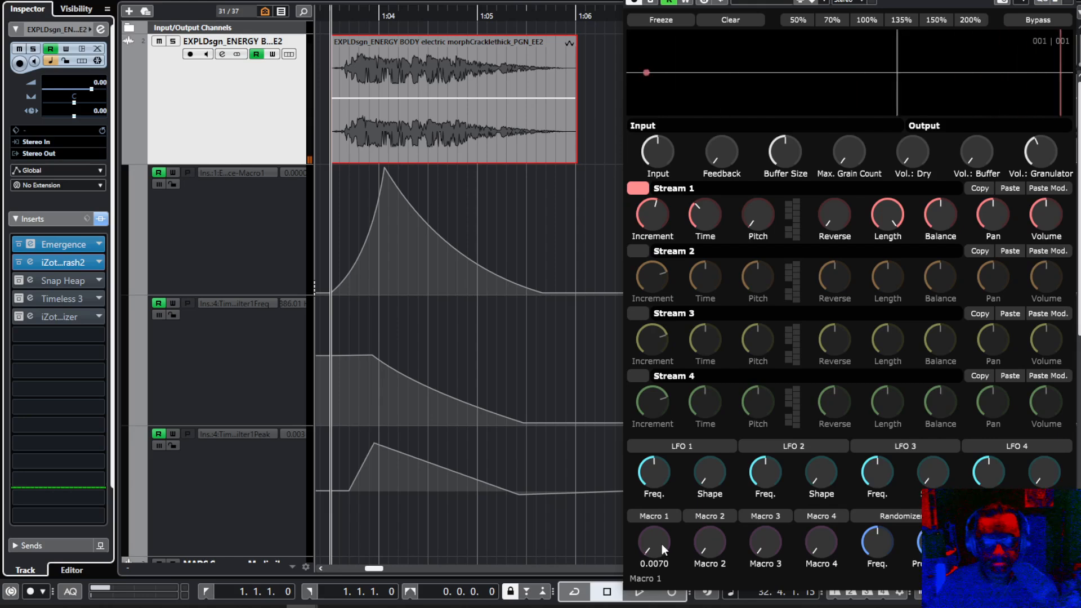
{"action": "key", "text": "space"}
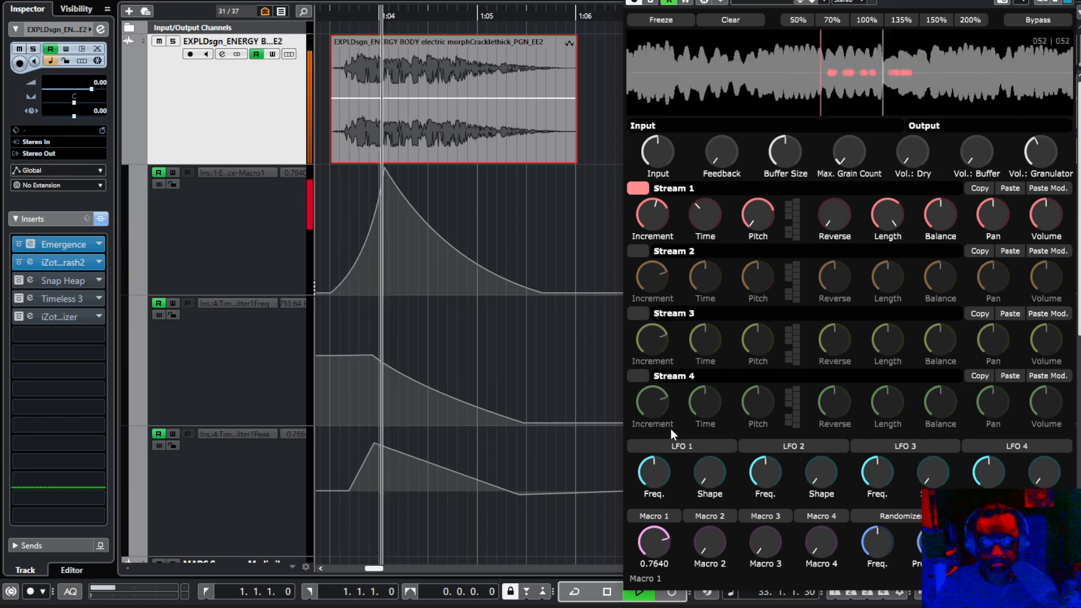
{"action": "key", "text": "space"}
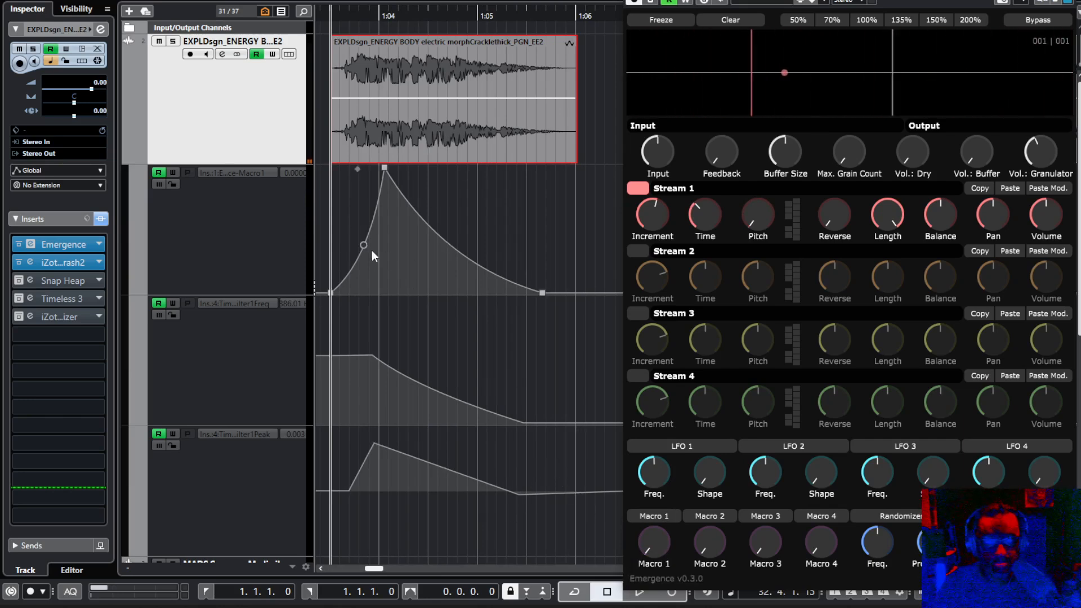
{"action": "key", "text": "space"}
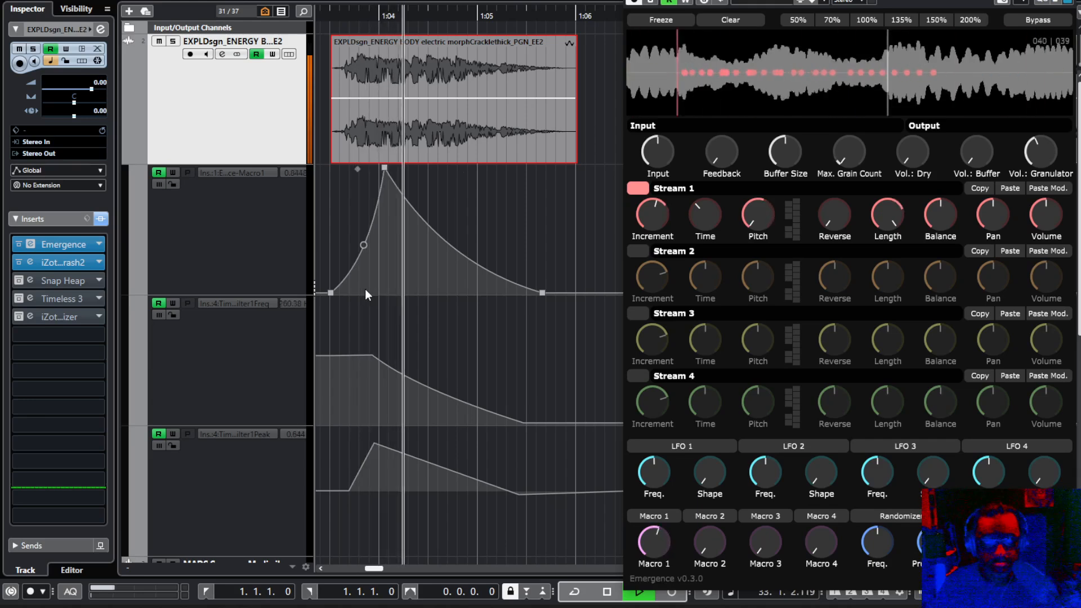
{"action": "key", "text": "space"}
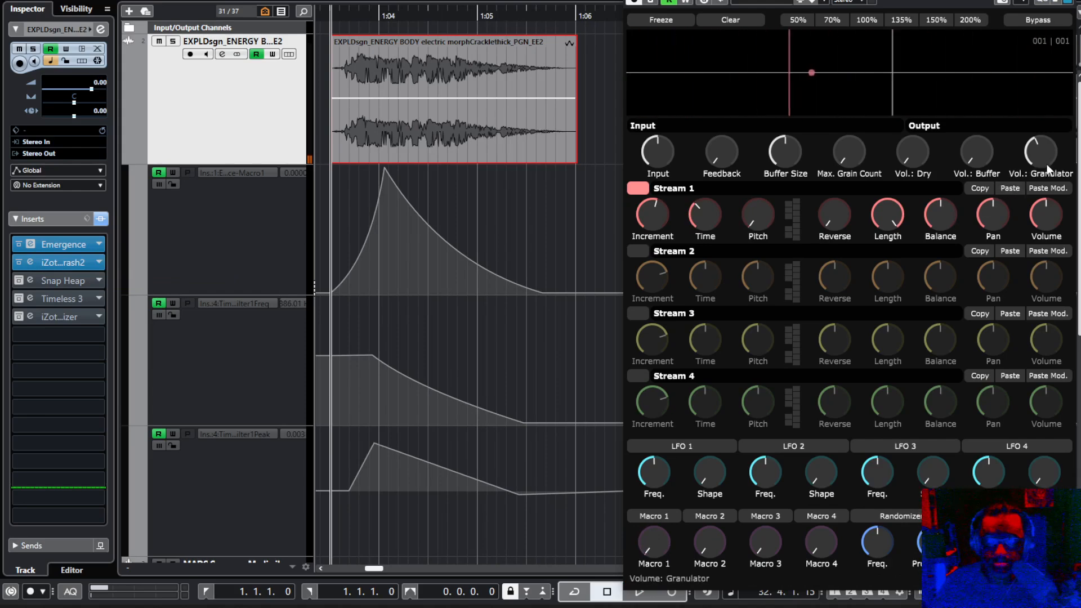
Open Trash 2's Dynamics module, reset the input peak meters, and play the clip to check the input and output levels.
{"action": "left_click", "coordinate": [56, 262]}
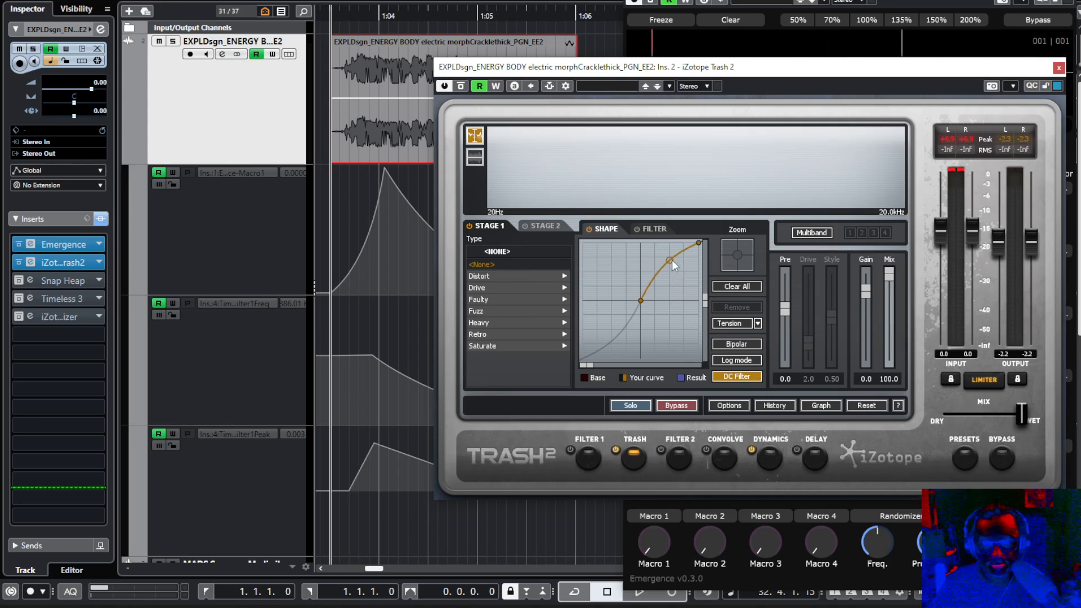
{"action": "left_click", "coordinate": [768, 461]}
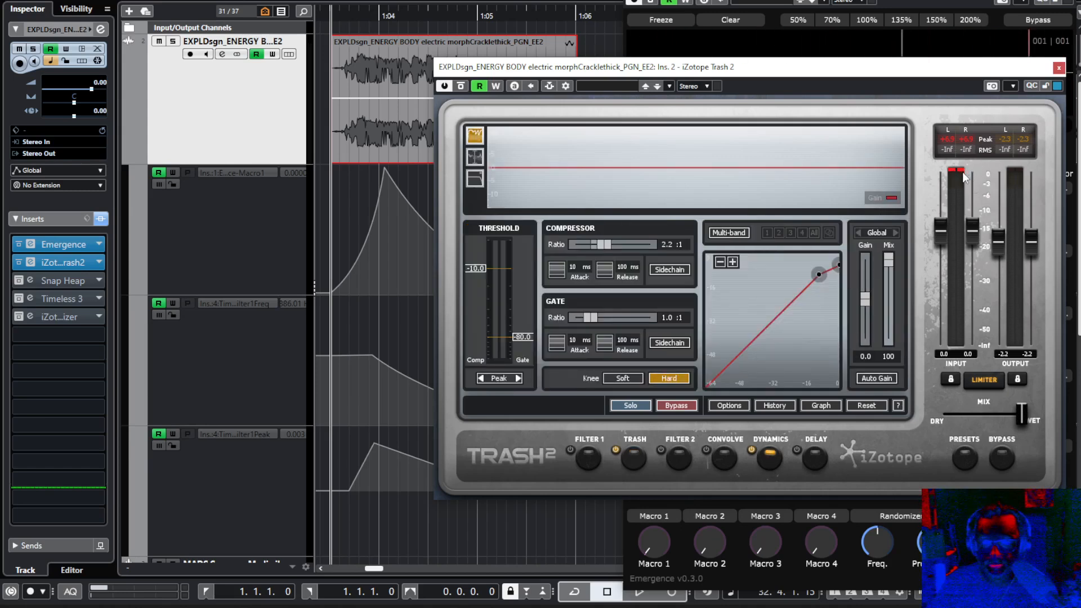
{"action": "left_click", "coordinate": [968, 141]}
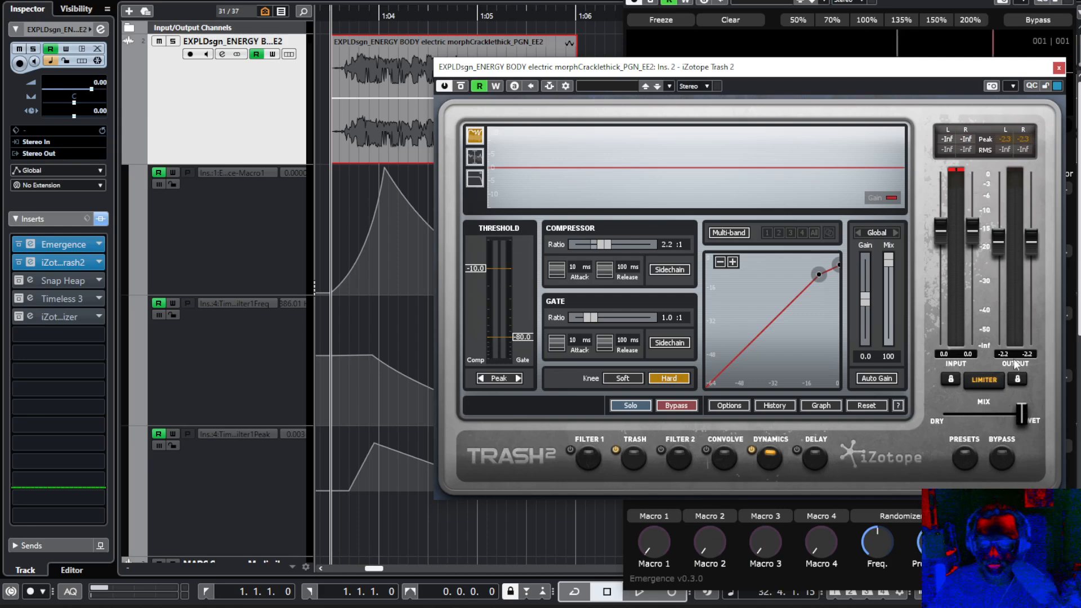
{"action": "key", "text": "space"}
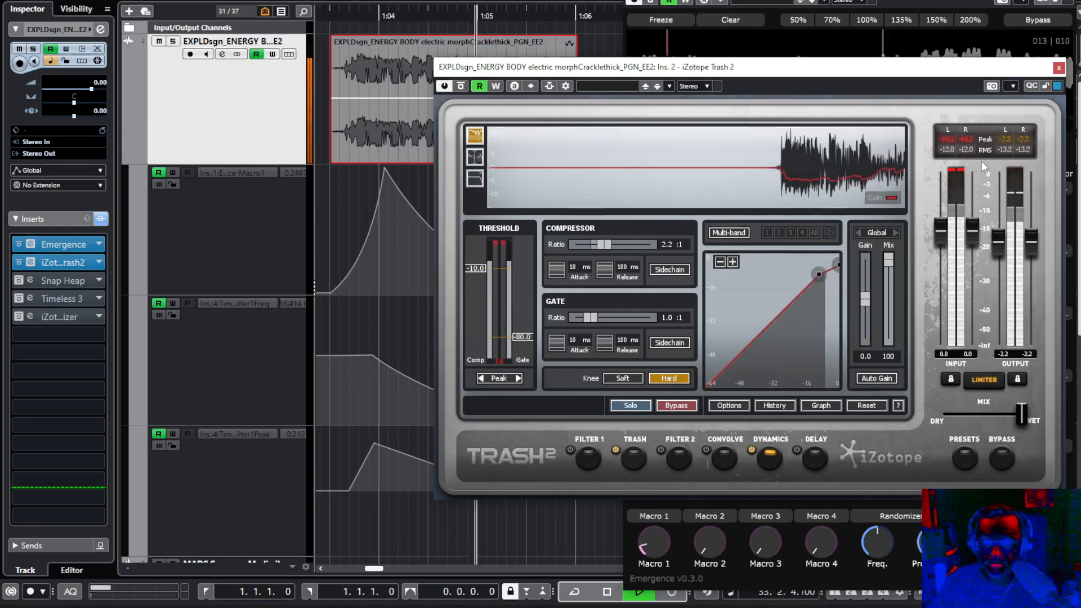
{"action": "key", "text": "space"}
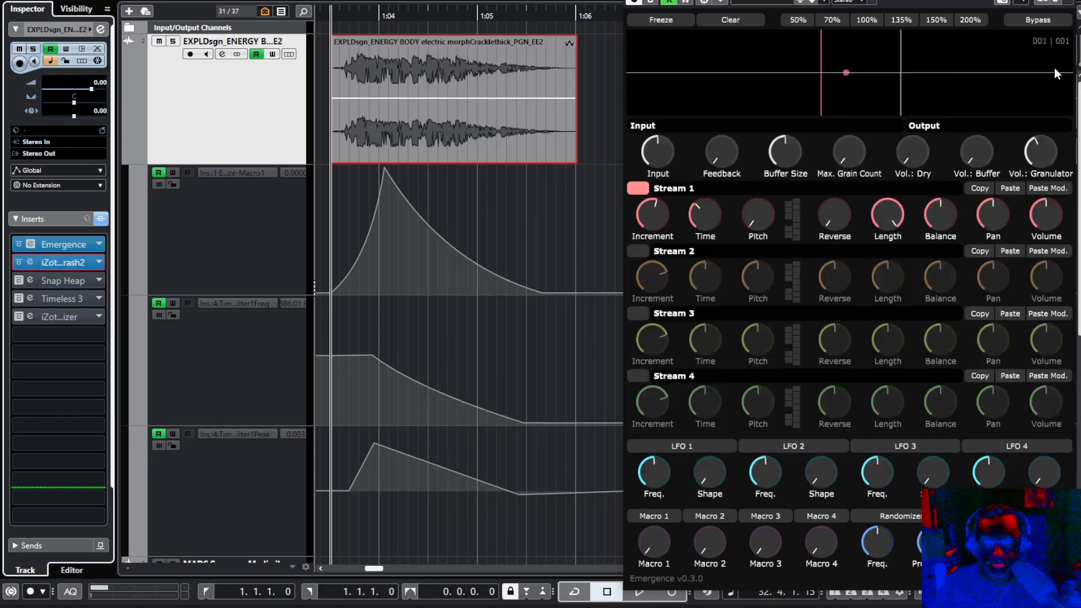
Close the Trash 2 window, then activate the Snap Heap insert with its editor open.
{"action": "left_click", "coordinate": [1058, 68]}
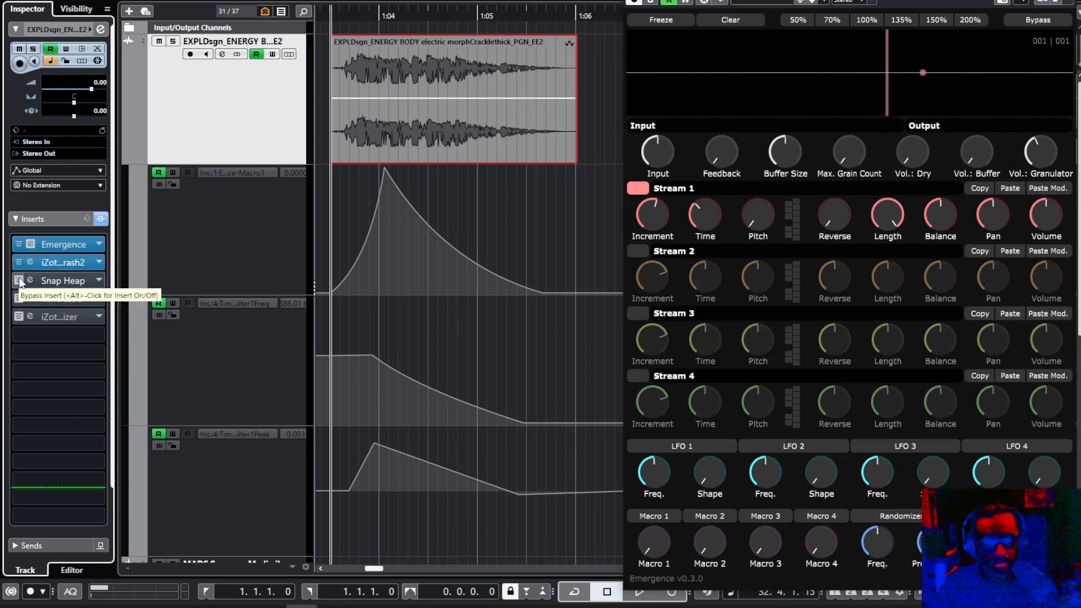
{"action": "left_click", "coordinate": [56, 282]}
{"action": "left_click", "coordinate": [55, 282]}
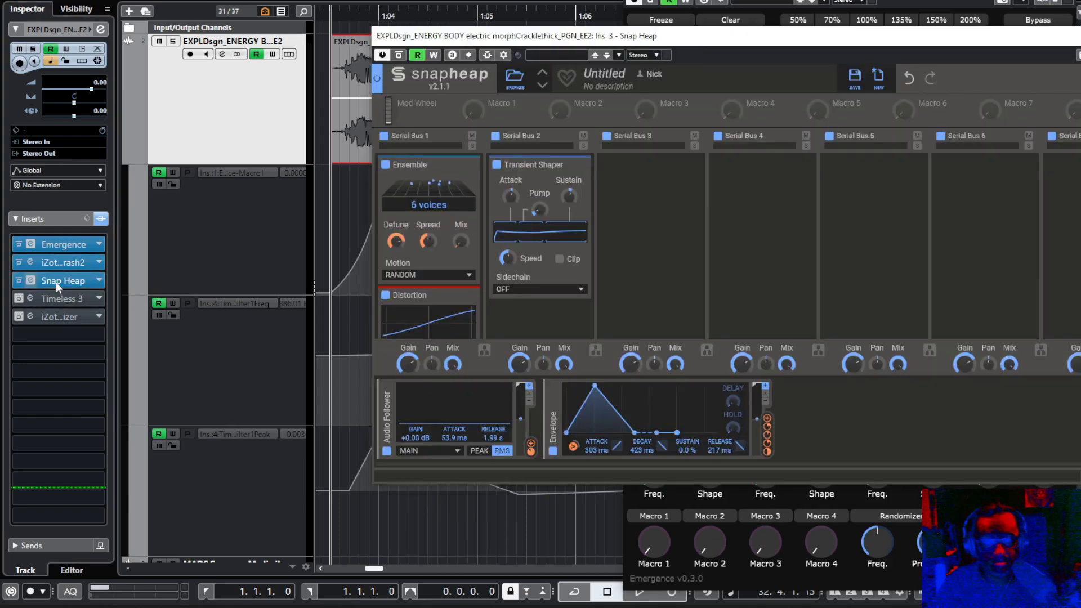
{"action": "left_click_drag", "start_coordinate": [515, 46], "coordinate": [464, 45]}
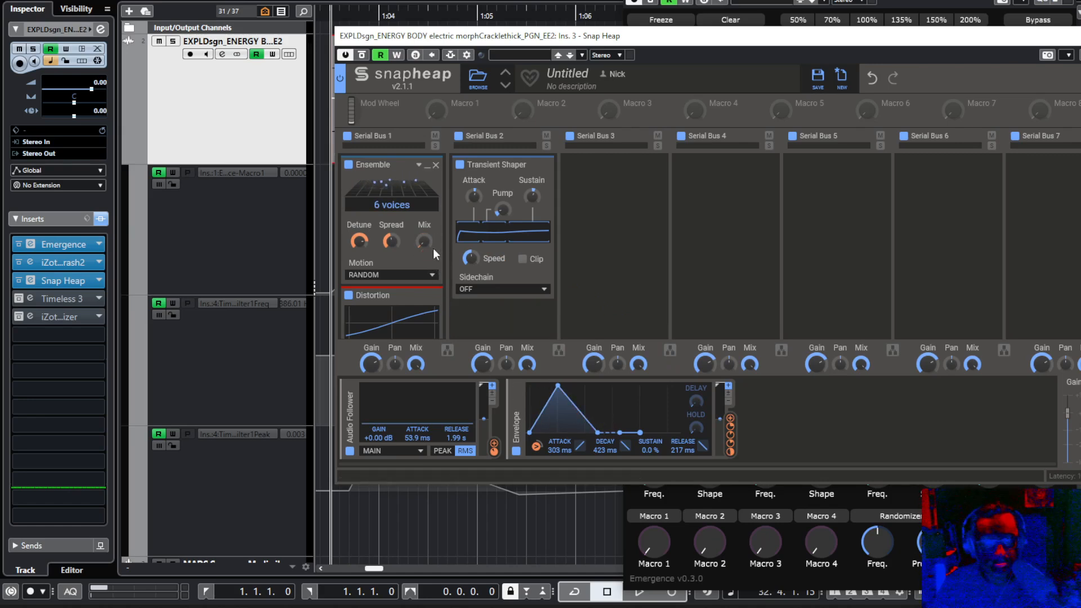
Play the clip while examining the modulated Ensemble and the Distortion Drive on Snap Heap's Serial Bus 1.
{"action": "key", "text": "space"}
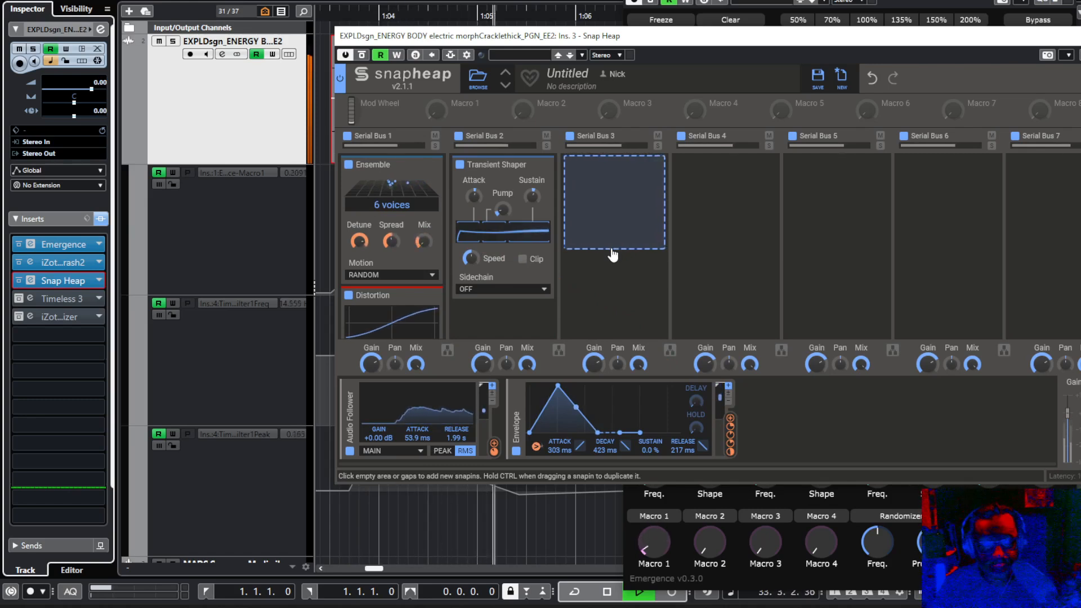
{"action": "scroll", "coordinate": [563, 270], "scroll_direction": "down", "scroll_amount": 3}
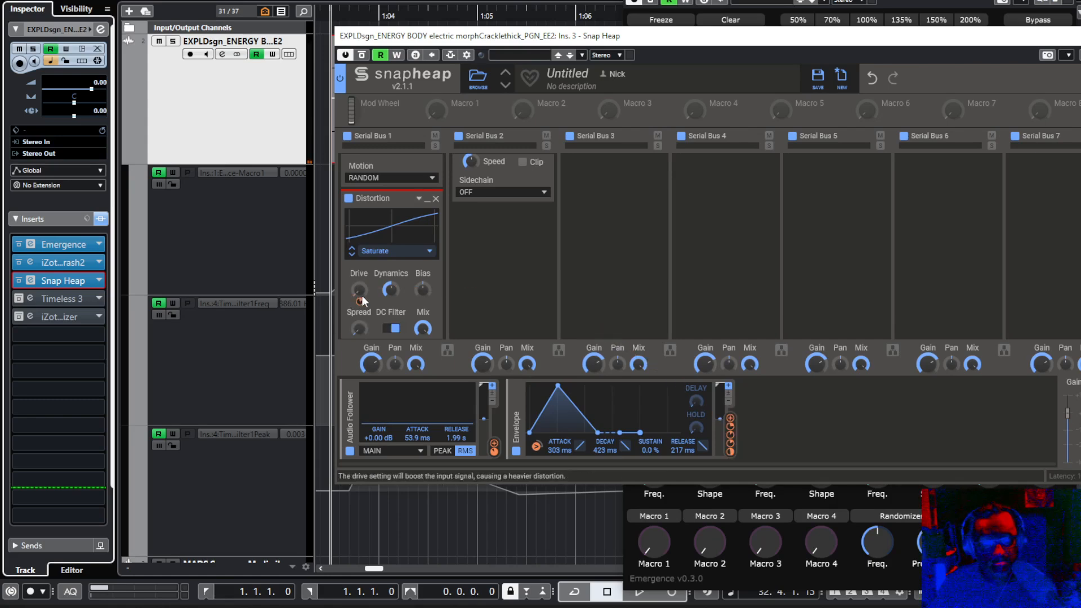
{"action": "key", "text": "space"}
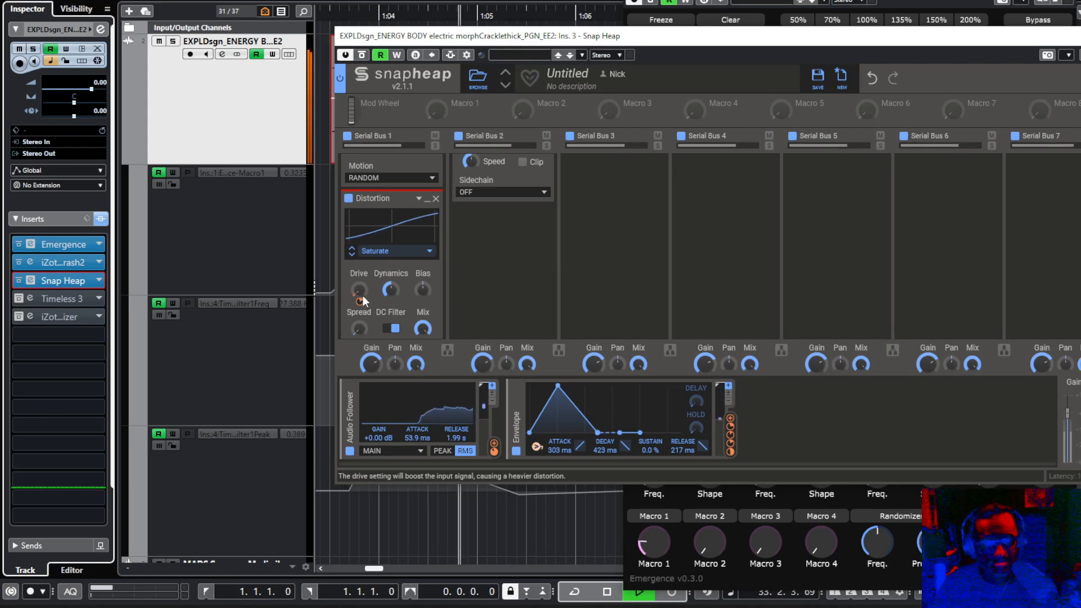
{"action": "key", "text": "space"}
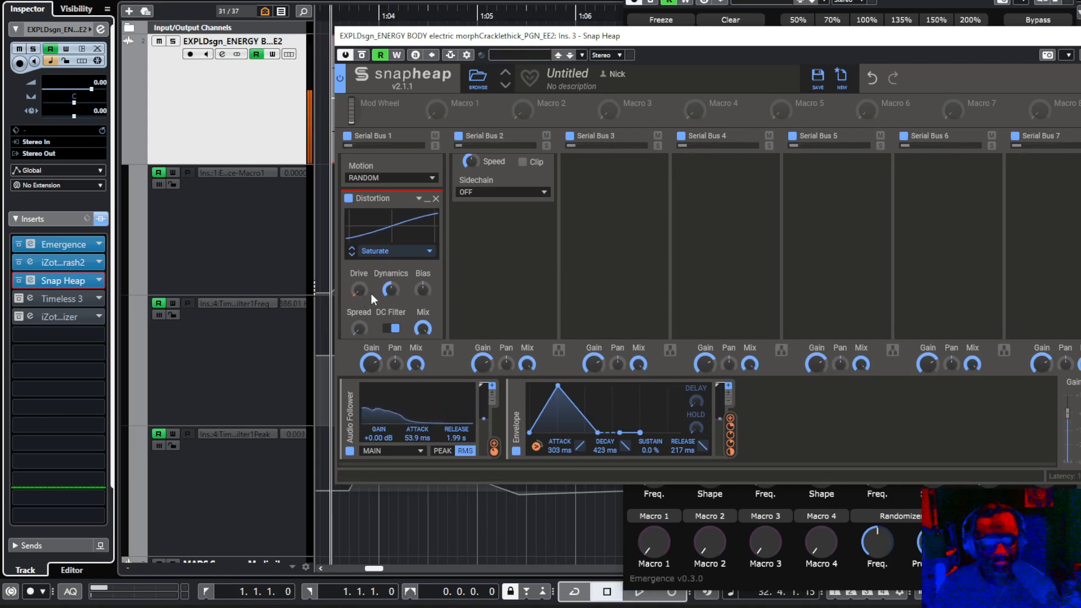
Play the clip while examining the Transient Shaper's Attack on Snap Heap's Serial Bus 2.
{"action": "scroll", "coordinate": [483, 287], "scroll_direction": "up", "scroll_amount": 1}
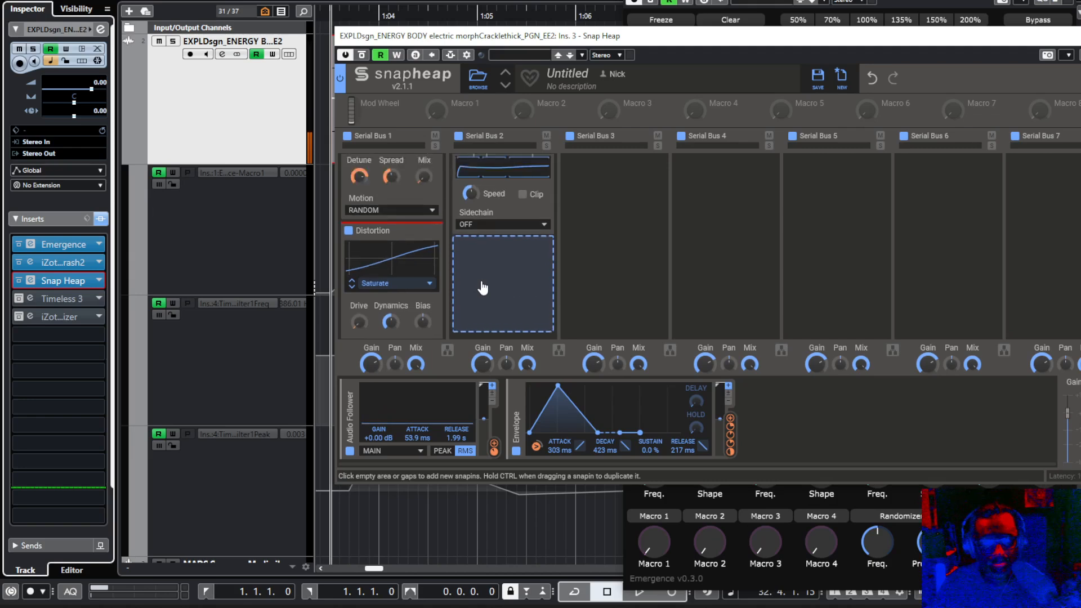
{"action": "scroll", "coordinate": [483, 288], "scroll_direction": "up", "scroll_amount": 2}
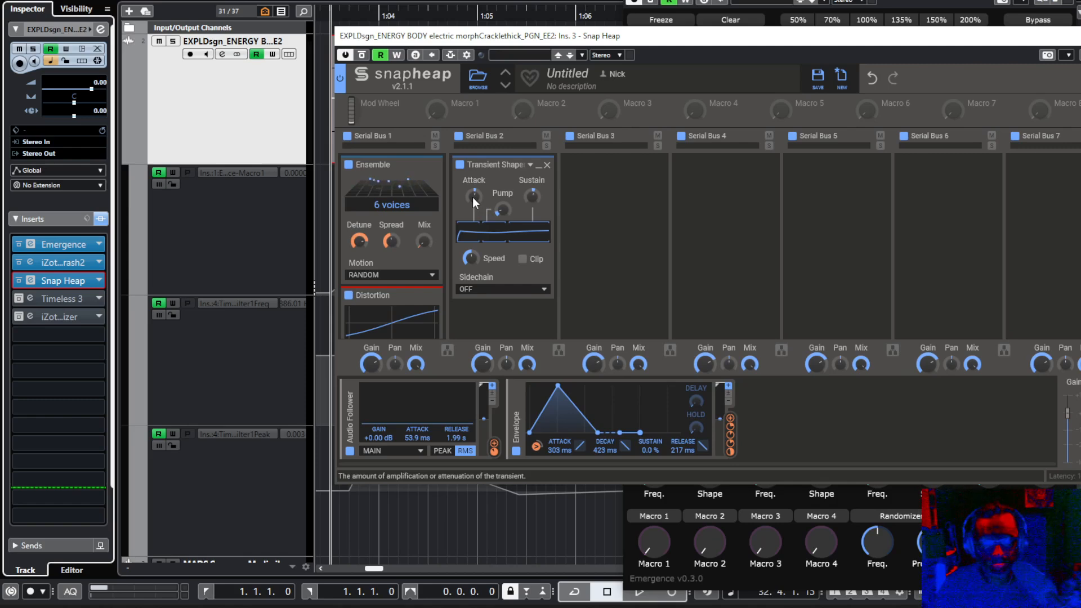
{"action": "key", "text": "space"}
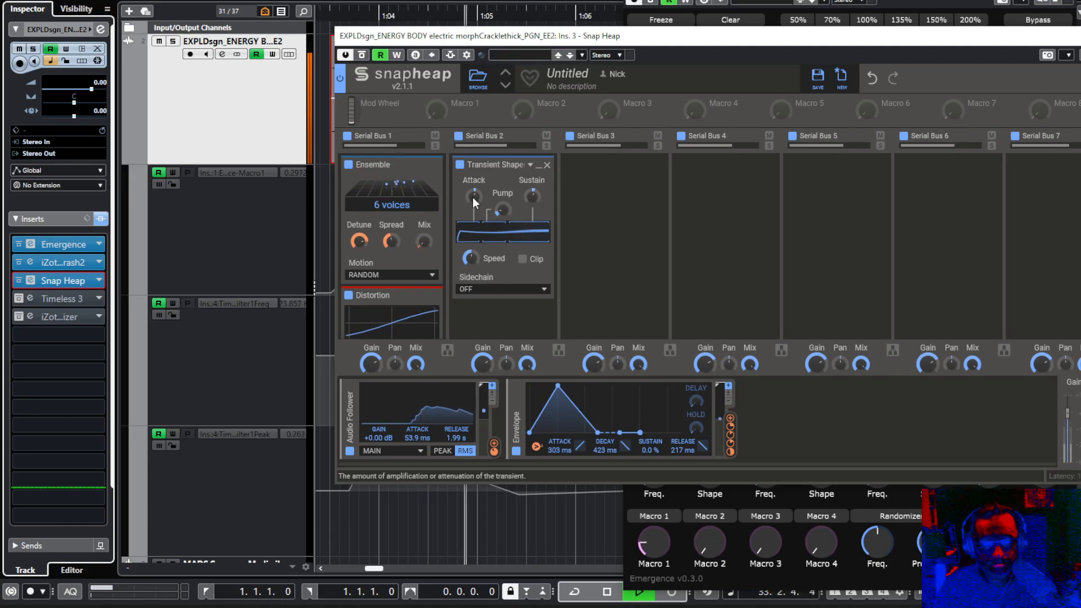
{"action": "key", "text": "space"}
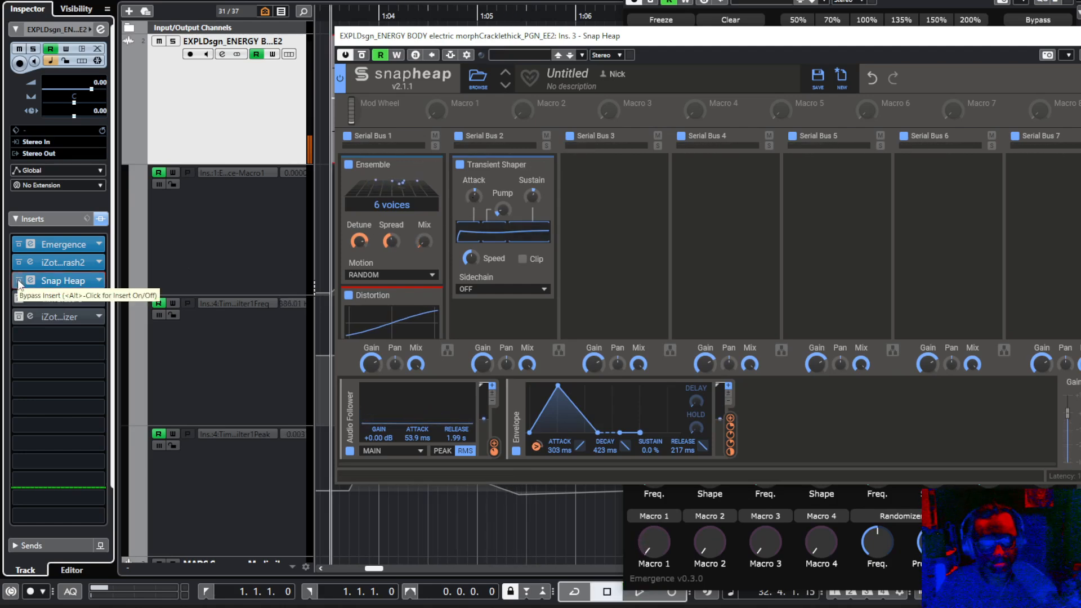
Bypass Snap Heap, play the clip, and re-enable the plug-in during playback to compare the sound with and without it.
{"action": "left_click", "coordinate": [18, 281]}
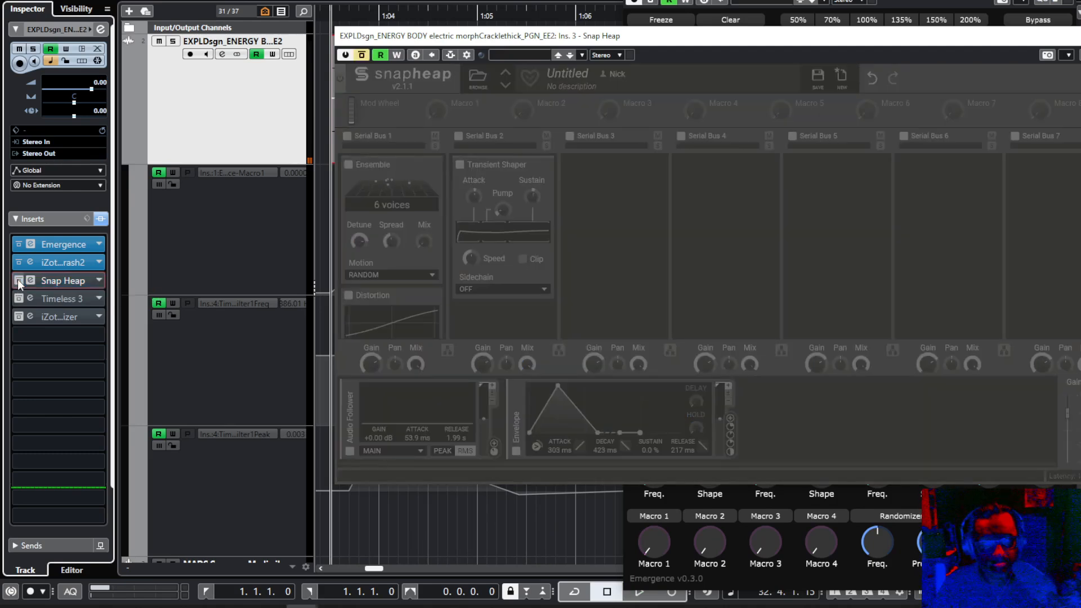
{"action": "key", "text": "space"}
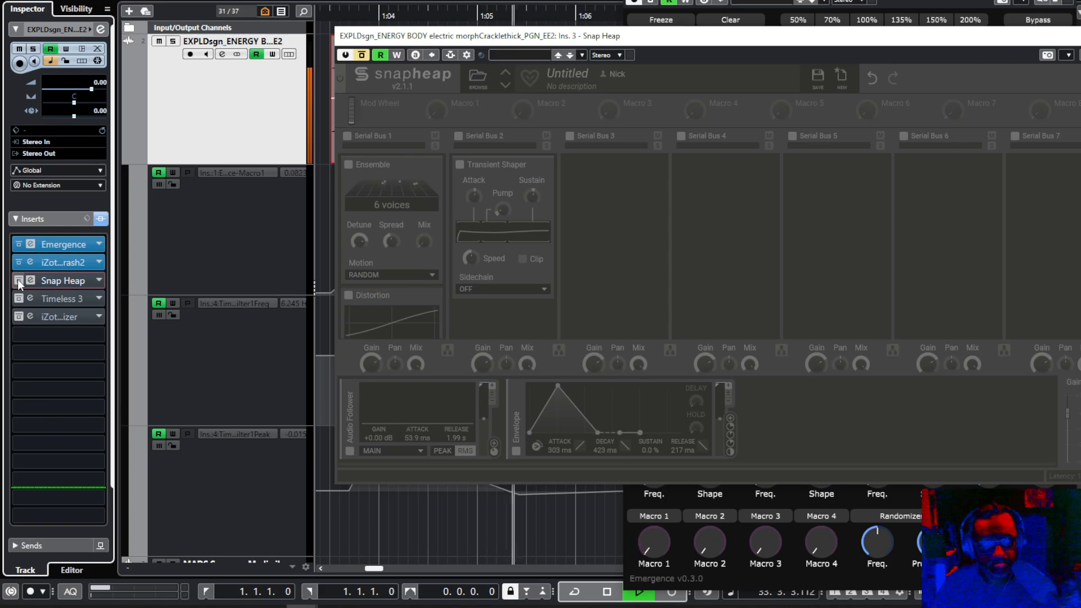
{"action": "left_click", "coordinate": [18, 280]}
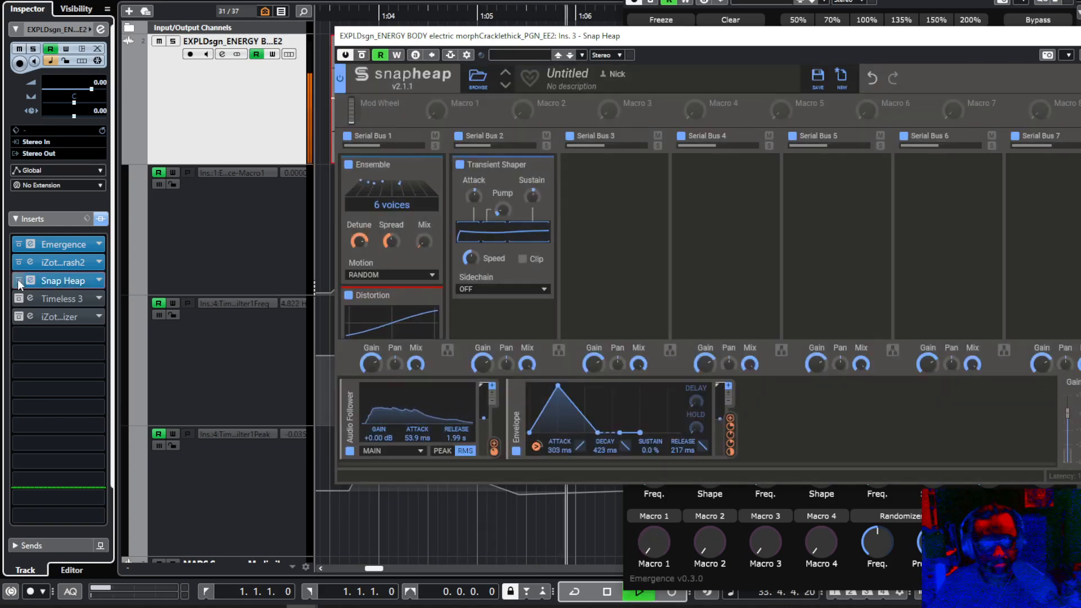
{"action": "key", "text": "space"}
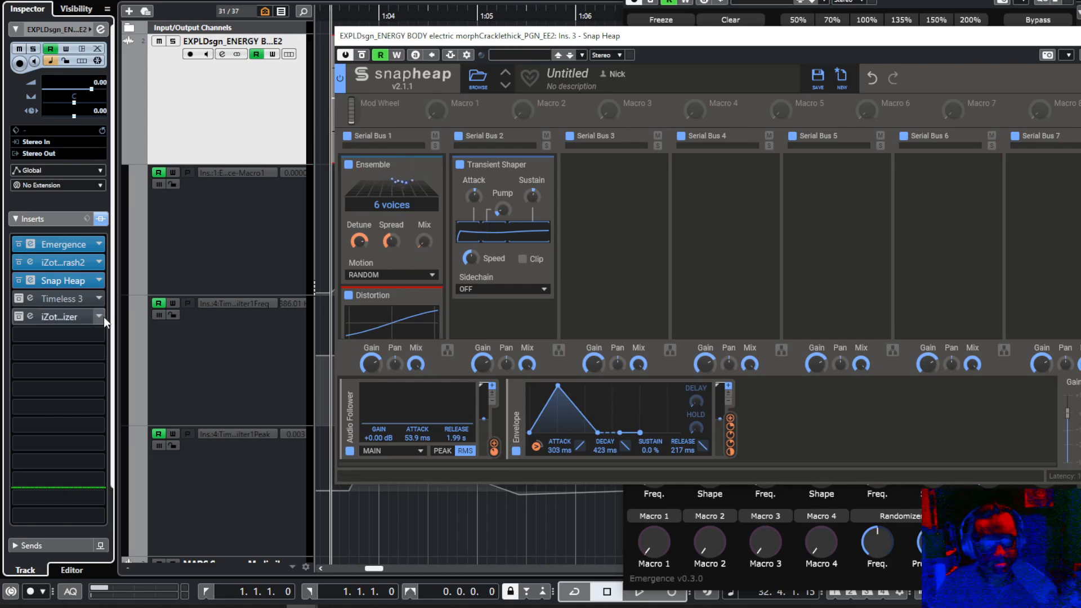
Activate the Timeless 3 insert with its editor open and play the clip while examining its filter bands.
{"action": "left_click", "coordinate": [42, 298]}
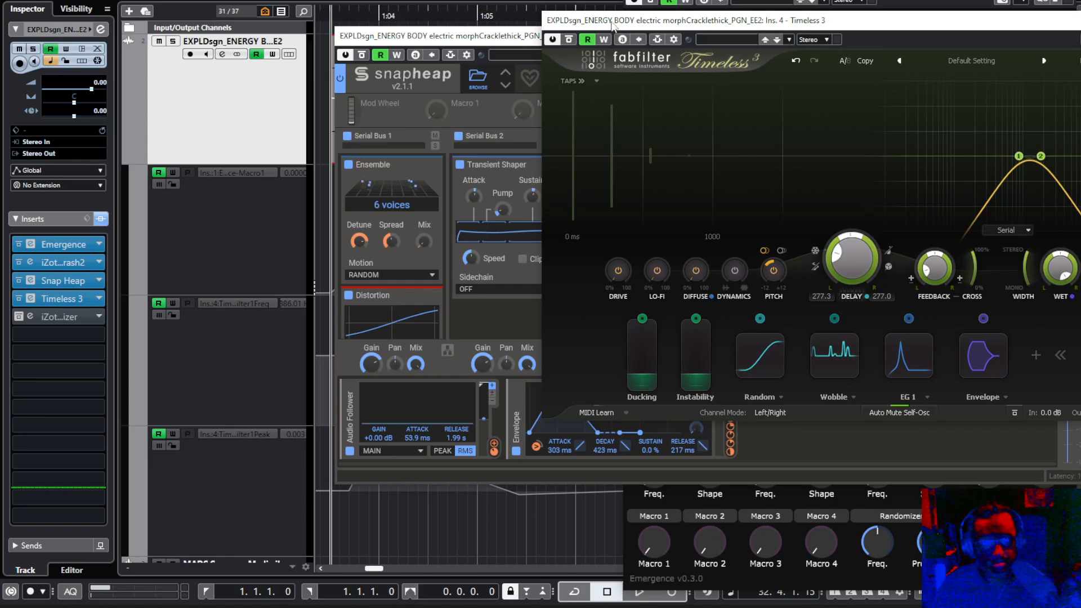
{"action": "left_click_drag", "start_coordinate": [612, 25], "coordinate": [494, 33]}
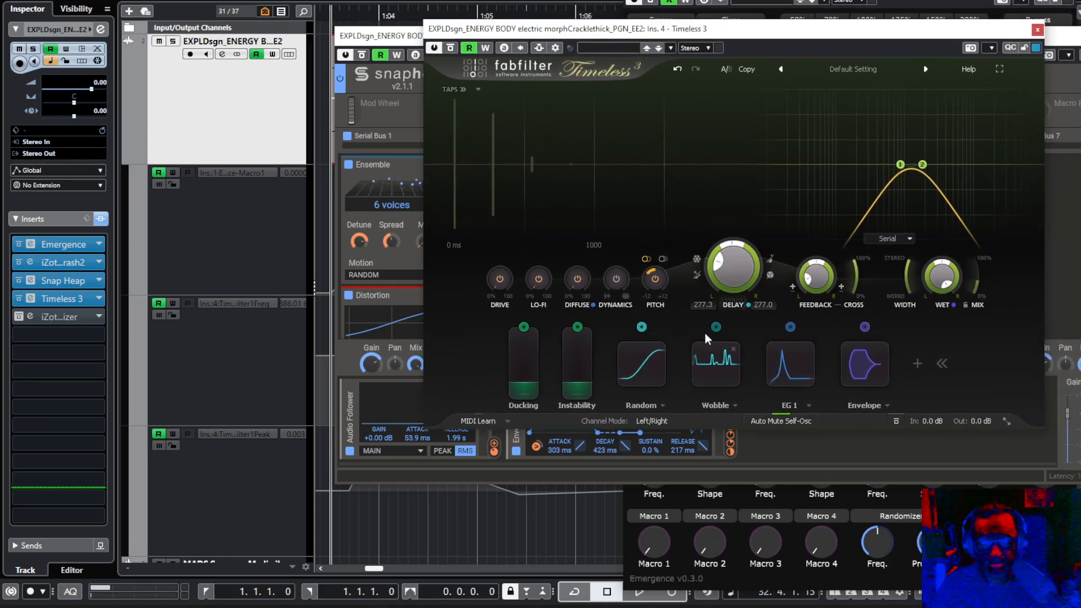
{"action": "key", "text": "space"}
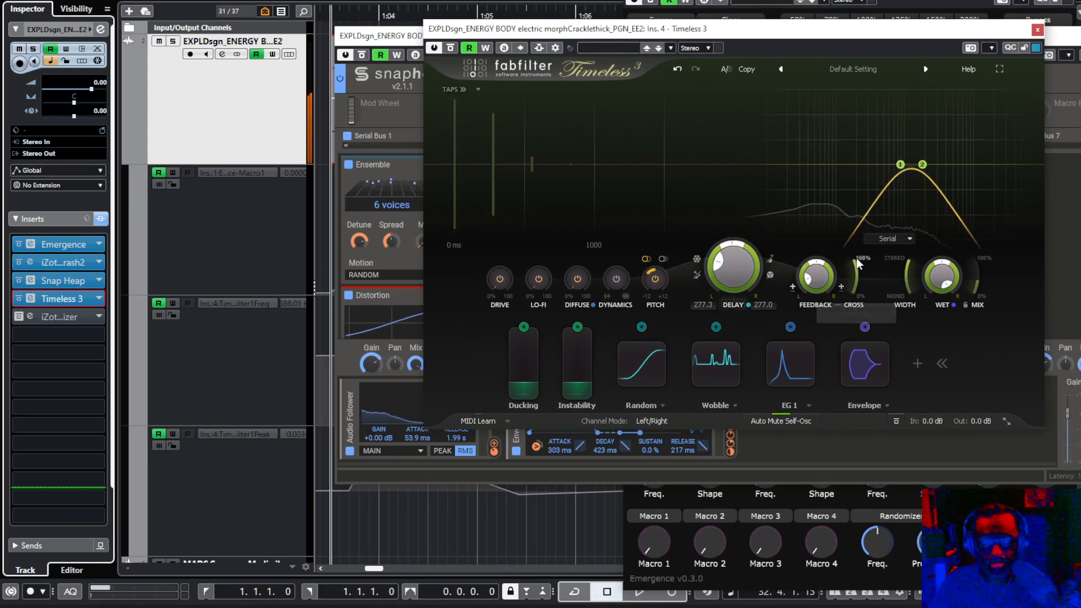
{"action": "mouse_move", "coordinate": [900, 168]}
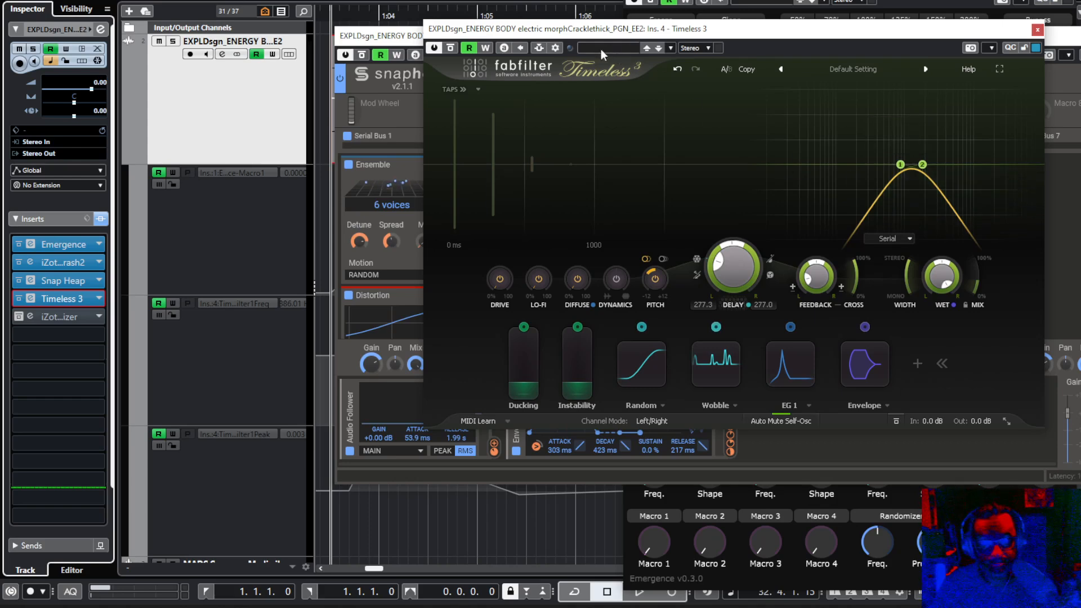
Close the plug-in windows, select the Emergence Macro 1 automation lane, and open Emergence to examine its Macro 1 knob.
{"action": "key", "text": "ctrl+w"}
{"action": "left_click", "coordinate": [270, 230]}
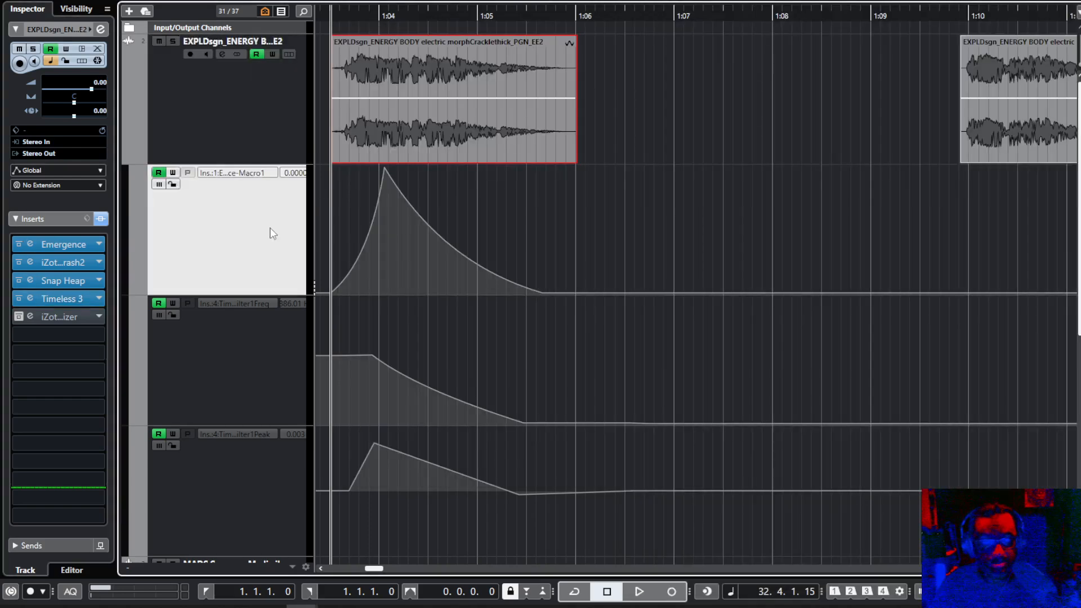
{"action": "left_click", "coordinate": [53, 246]}
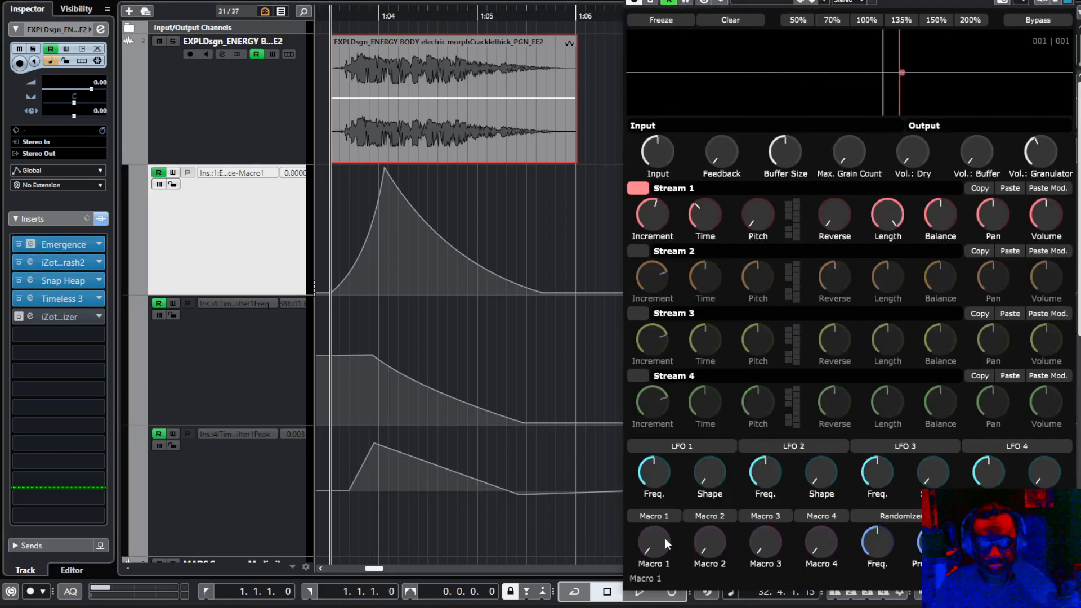
Reopen Timeless 3, play the clip to watch its automated filter move, and close the plug-in windows.
{"action": "left_click", "coordinate": [39, 301]}
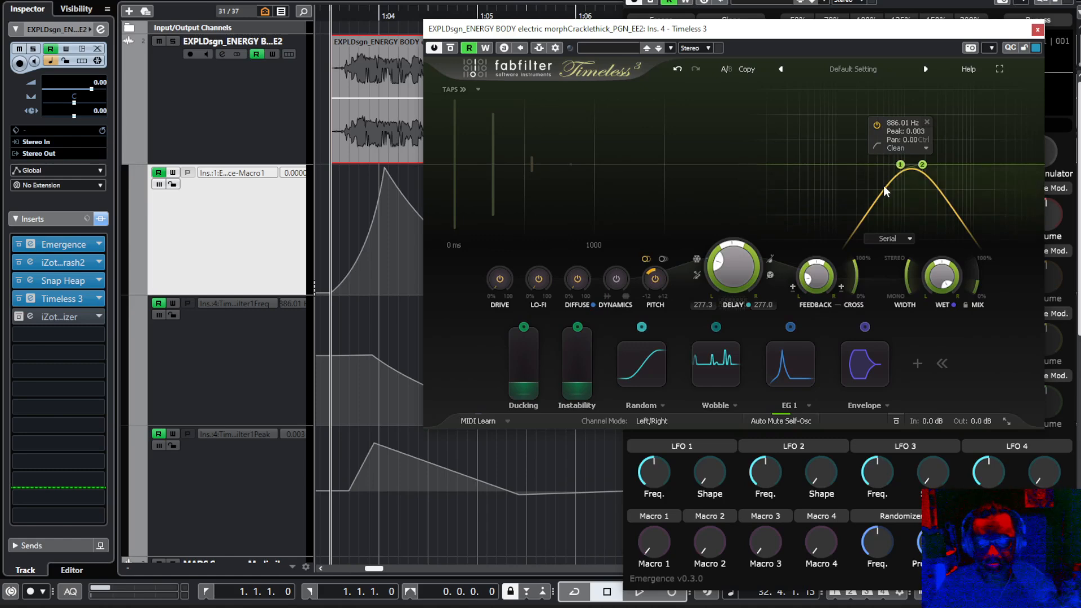
{"action": "key", "text": "space"}
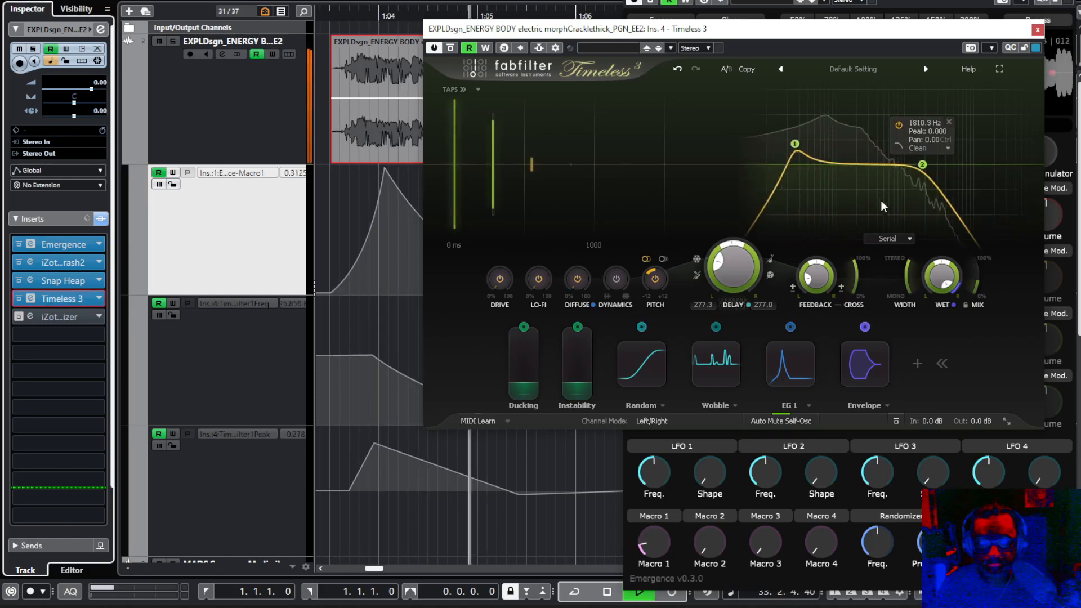
{"action": "key", "text": "Escape"}
{"action": "key", "text": "Escape"}
{"action": "key", "text": "space"}
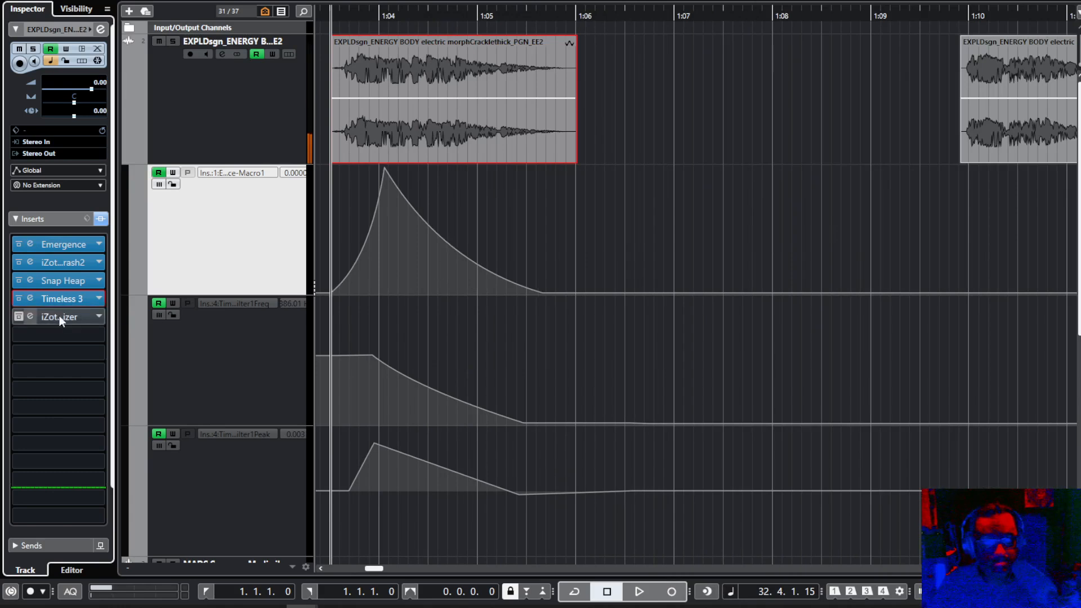
Activate the iZotope Ozone 7 Maximizer insert, examine its limiter settings, and close its editor.
{"action": "left_click", "coordinate": [18, 316]}
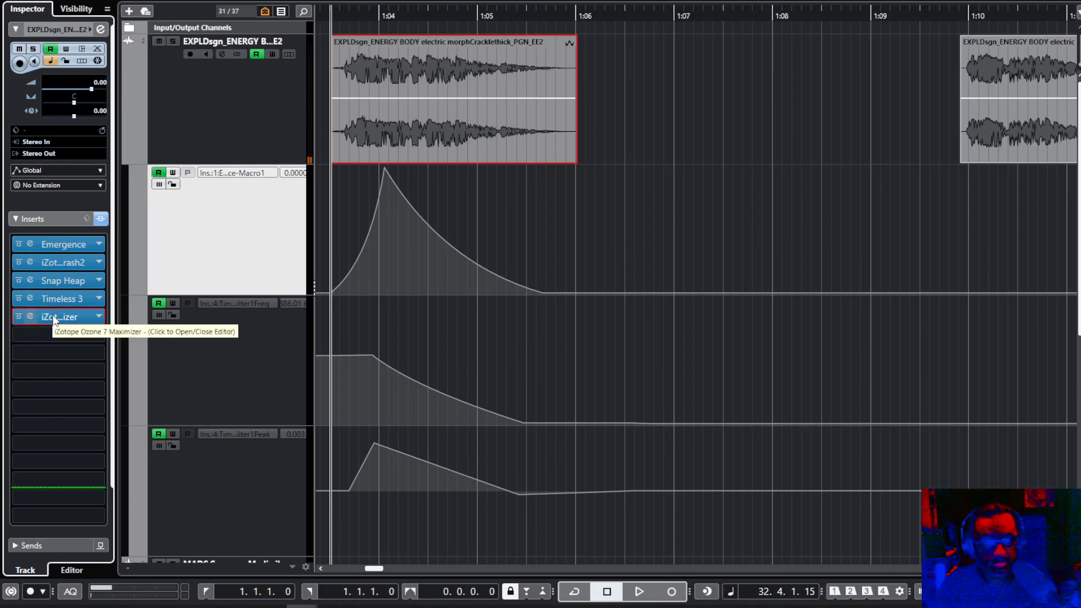
{"action": "left_click", "coordinate": [53, 316]}
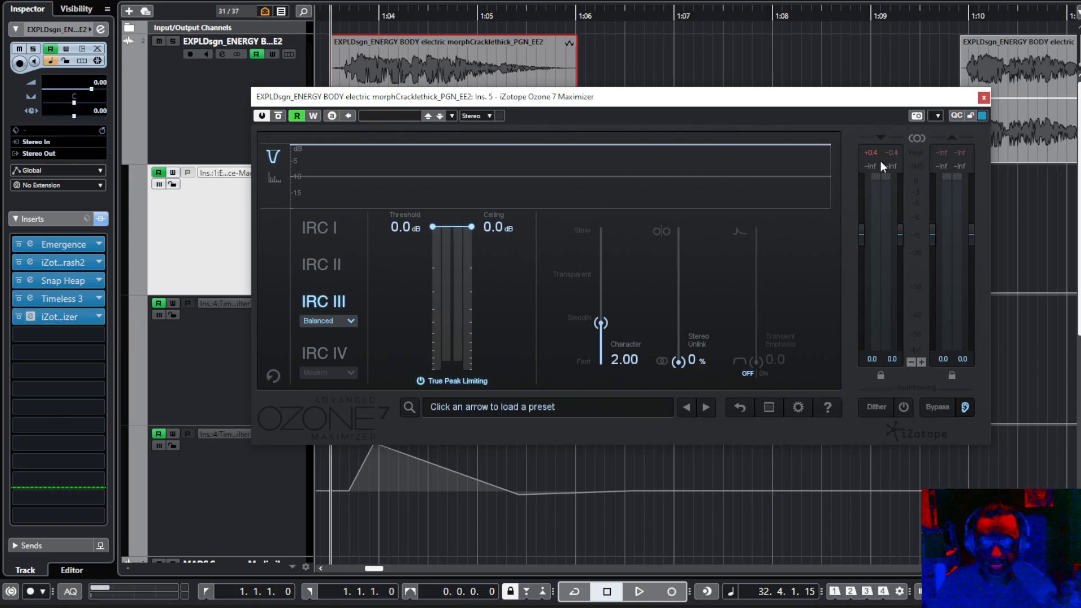
{"action": "left_click", "coordinate": [982, 99]}
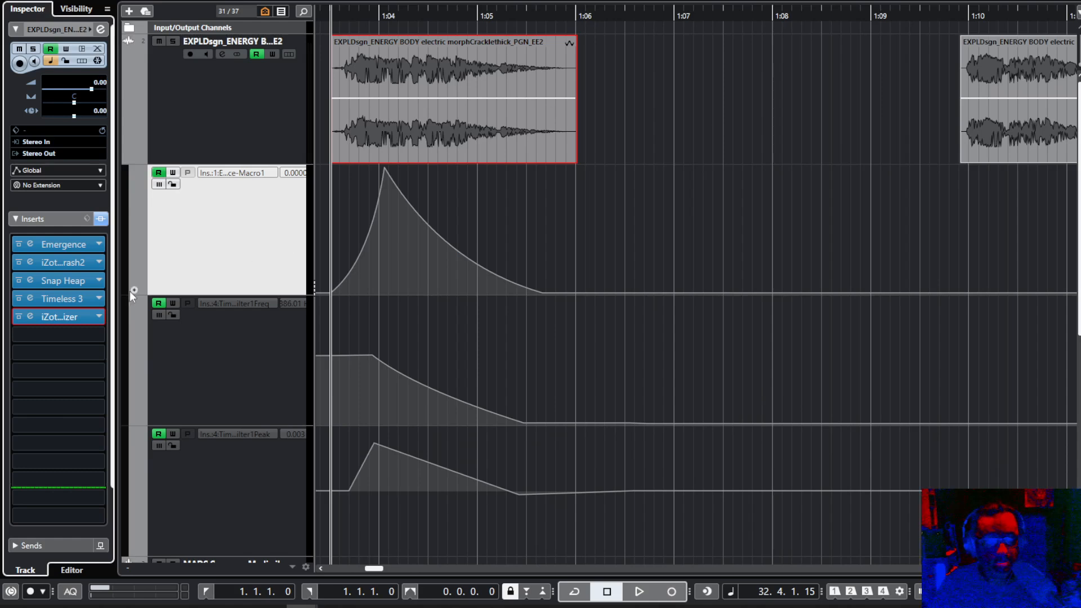
Bypass all inserts on the track and play the clip to hear the unprocessed sound.
{"action": "left_click", "coordinate": [100, 220]}
{"action": "key", "text": "space"}
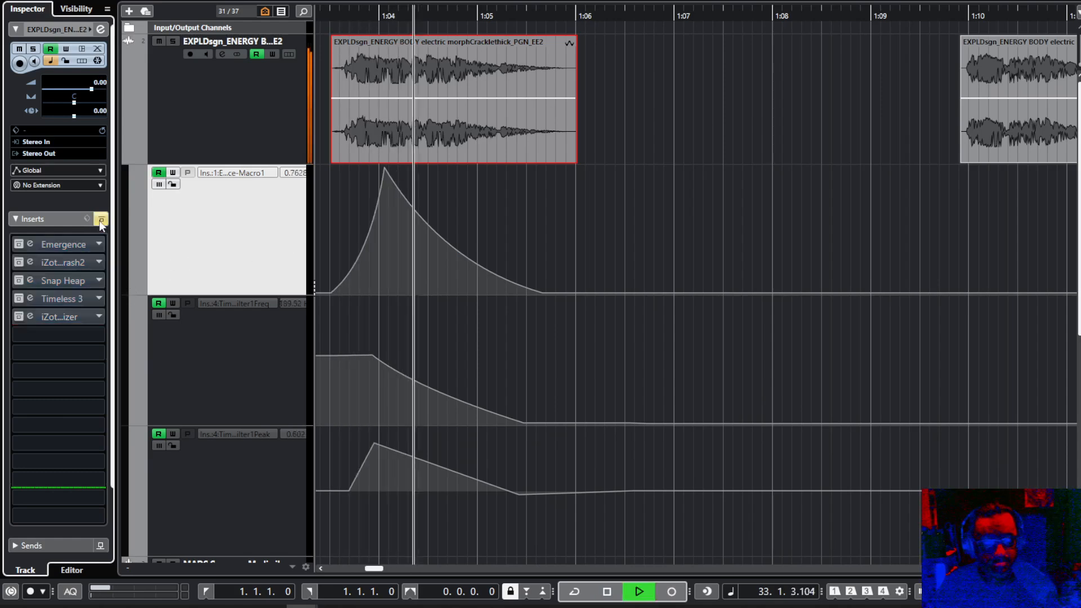
{"action": "key", "text": "space"}
Re-enable all inserts on the track and play the clip through the complete effects chain.
{"action": "left_click", "coordinate": [99, 220]}
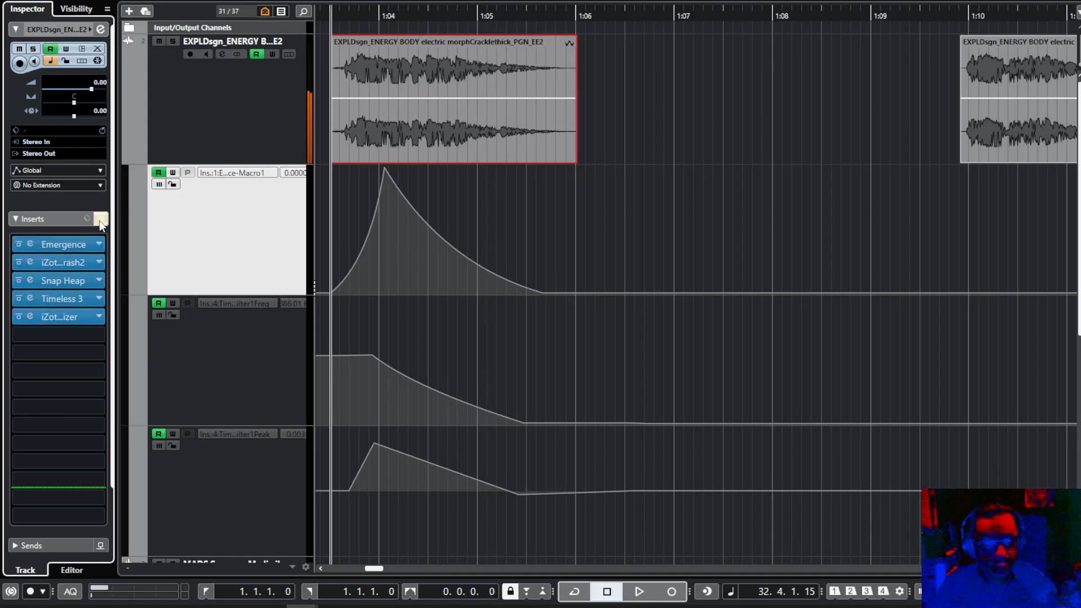
{"action": "key", "text": "space"}
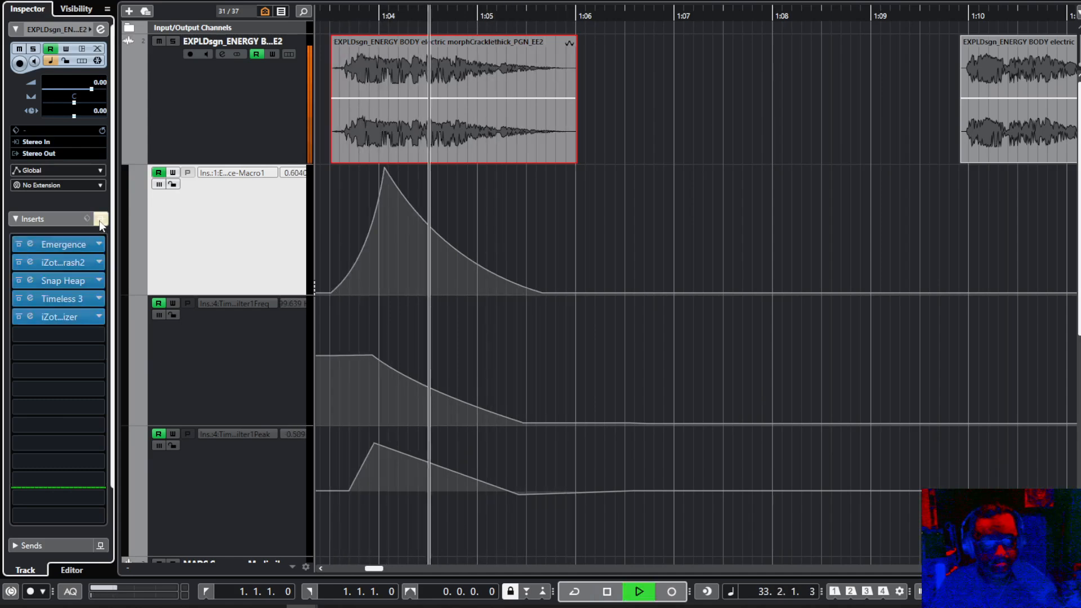
{"action": "key", "text": "space"}
{"action": "key", "text": "space"}
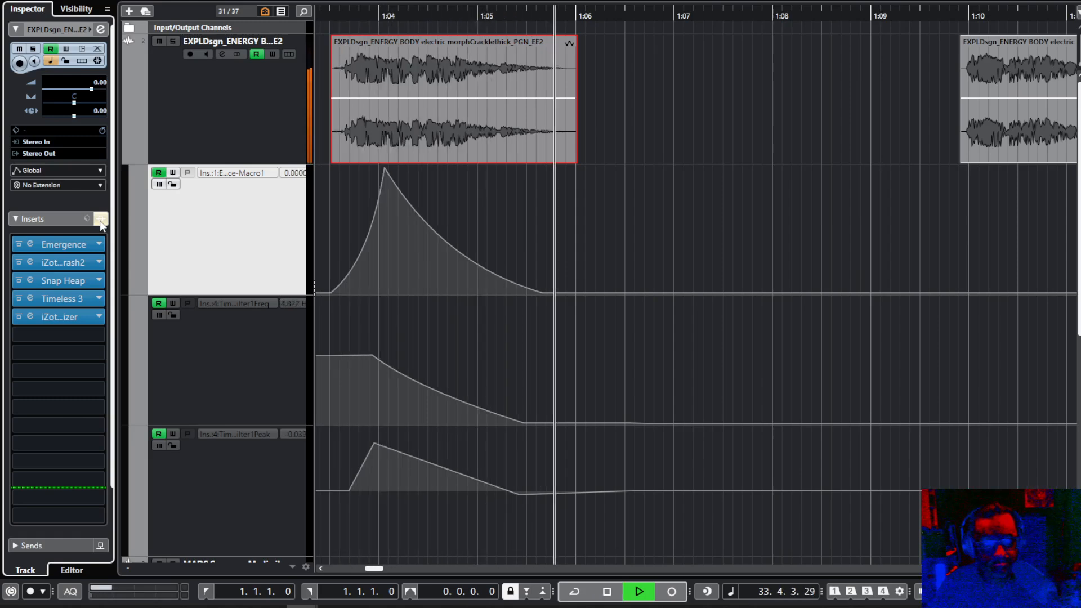
{"action": "key", "text": "space"}
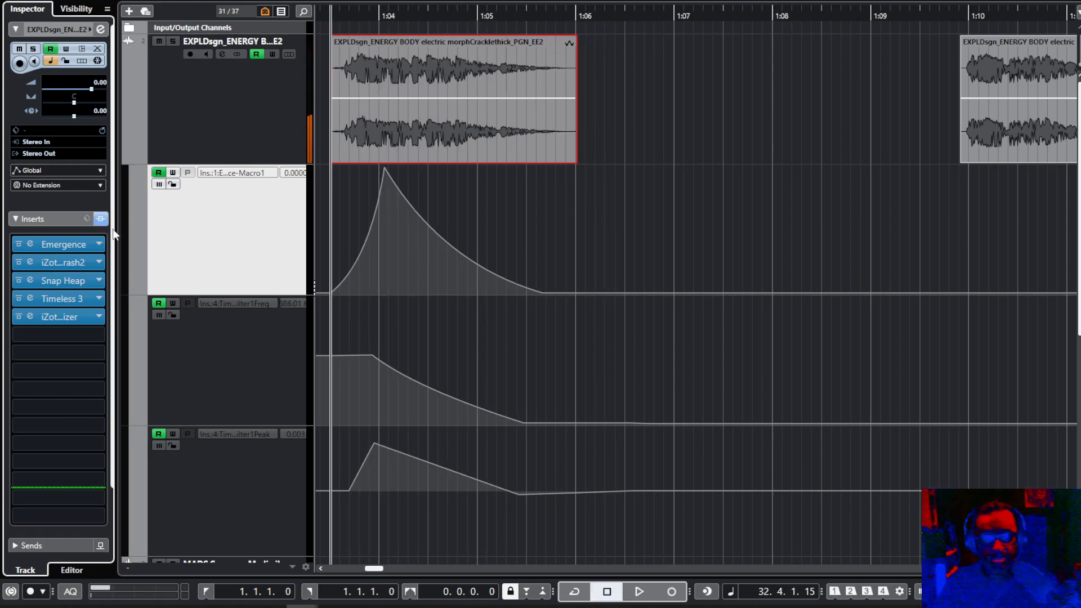